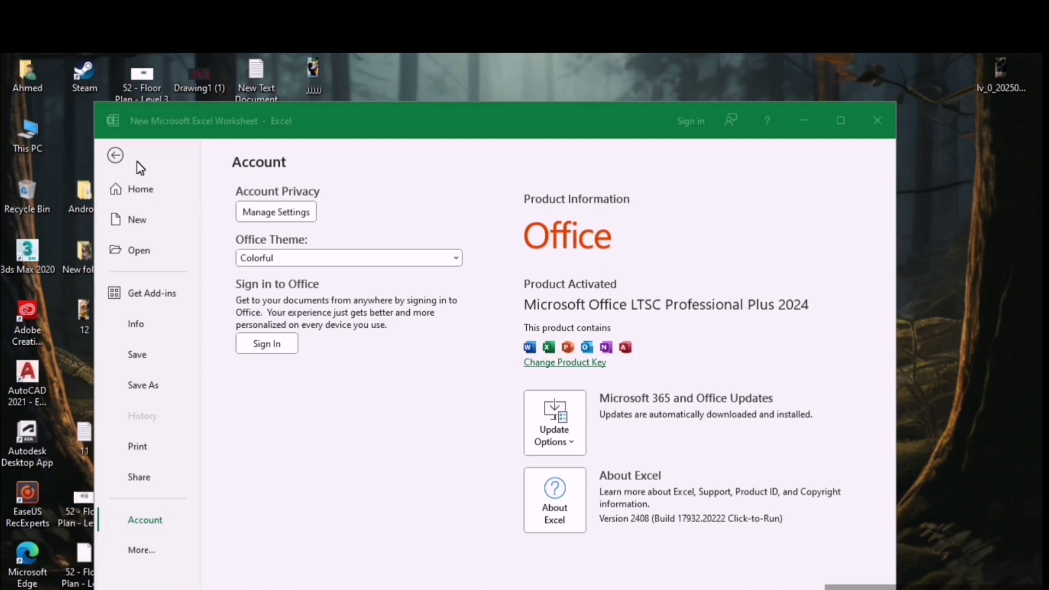
Step: Return from Excel's Account page to the blank worksheet and select cells M1:R1
{"action": "left_click", "coordinate": [114, 155]}
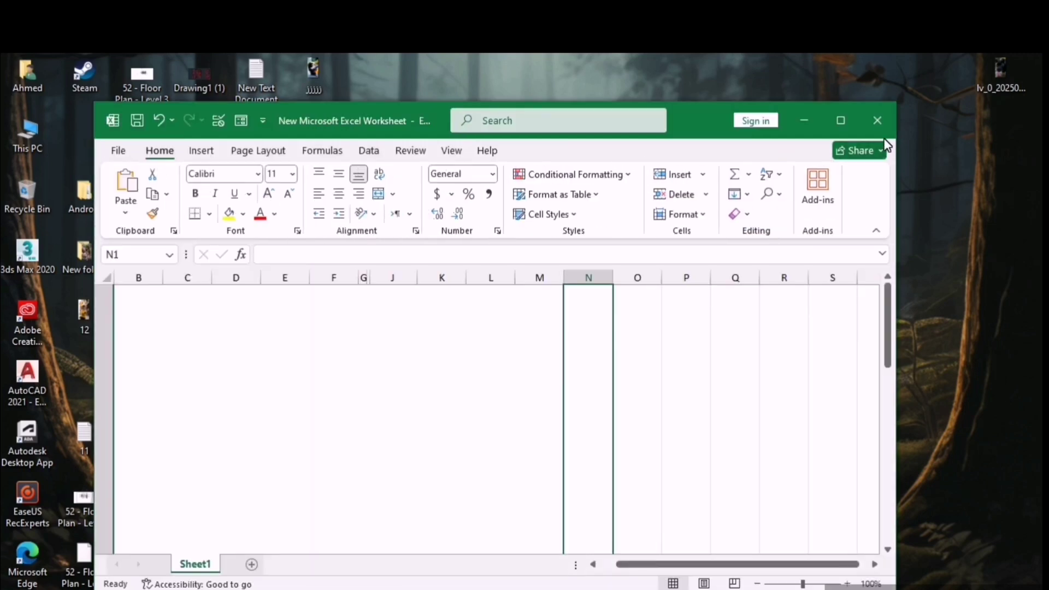
{"action": "left_click", "coordinate": [840, 120]}
{"action": "key", "text": "Right"}
{"action": "key", "text": "Right"}
{"action": "key", "text": "Right"}
{"action": "key", "text": "shift+Left"}
{"action": "key", "text": "shift+Left"}
{"action": "key", "text": "shift+Left"}
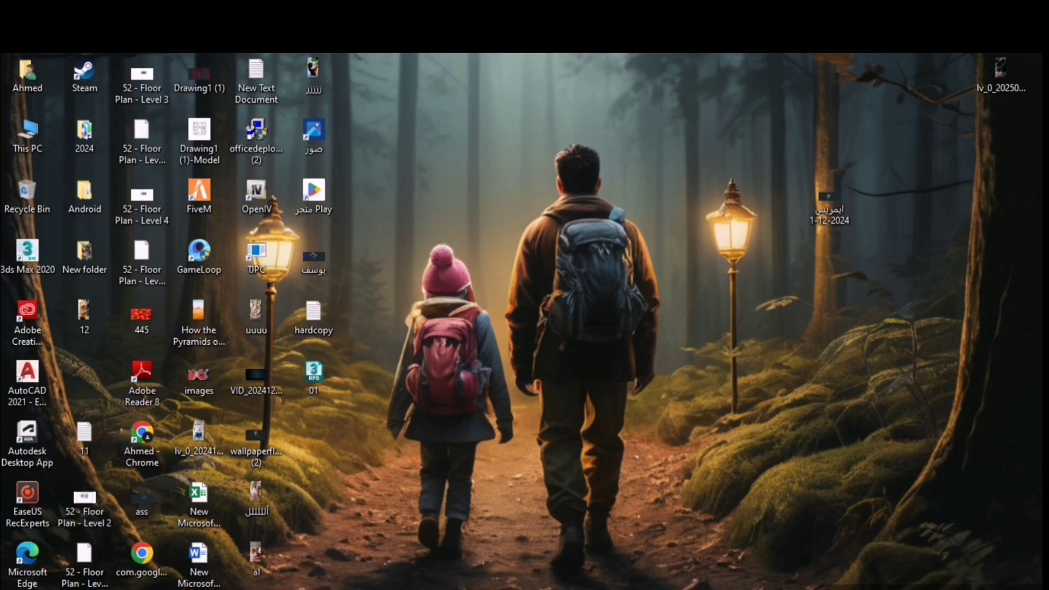
Step: Open the installed apps list in Windows Settings from the Start menu
{"action": "key", "text": "super"}
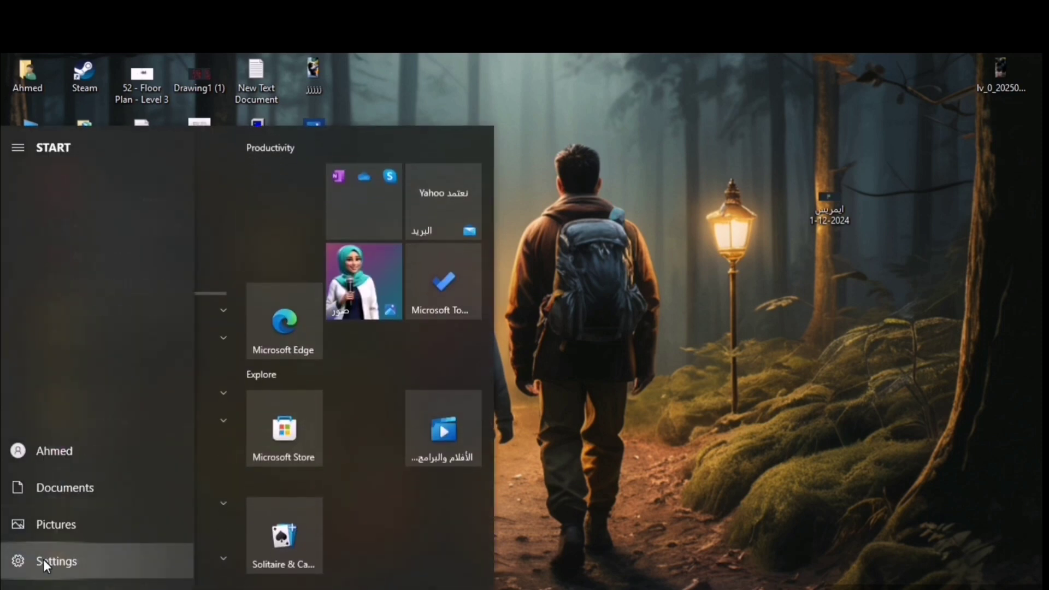
{"action": "left_click", "coordinate": [41, 559]}
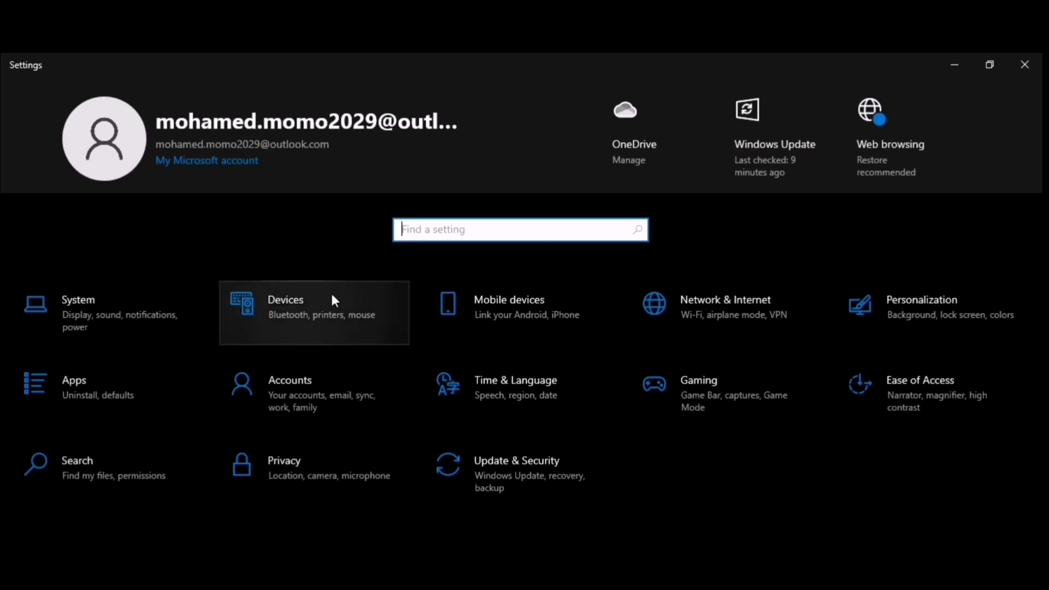
{"action": "left_click", "coordinate": [94, 387]}
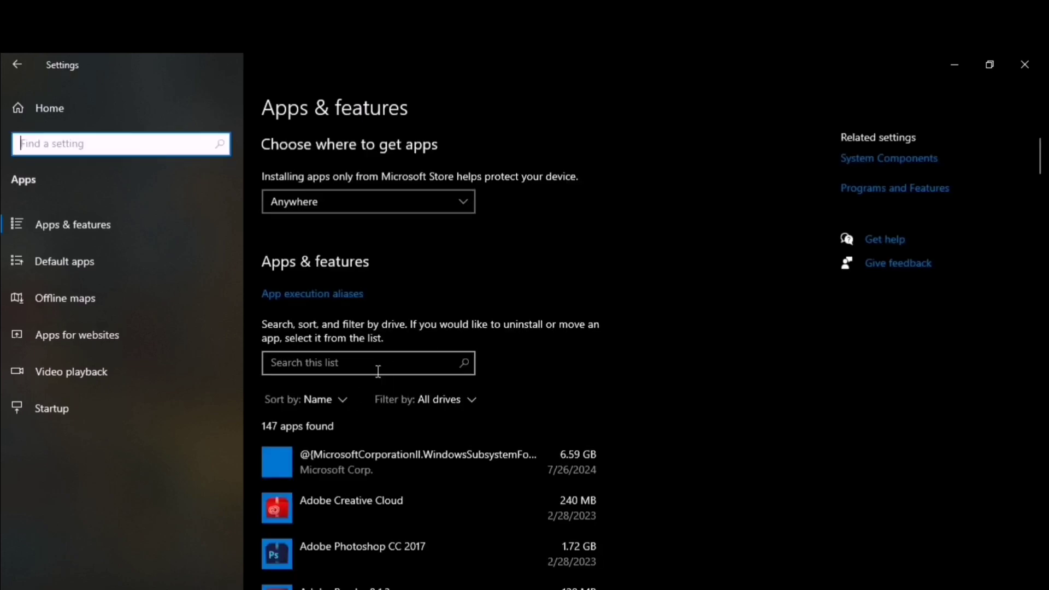
Step: Filter the apps list by 'offi' and uninstall the first Office LTSC Professional Plus 2024 entry
{"action": "left_click", "coordinate": [384, 373]}
{"action": "type", "text": "oo"}
{"action": "key", "text": "BackSpace"}
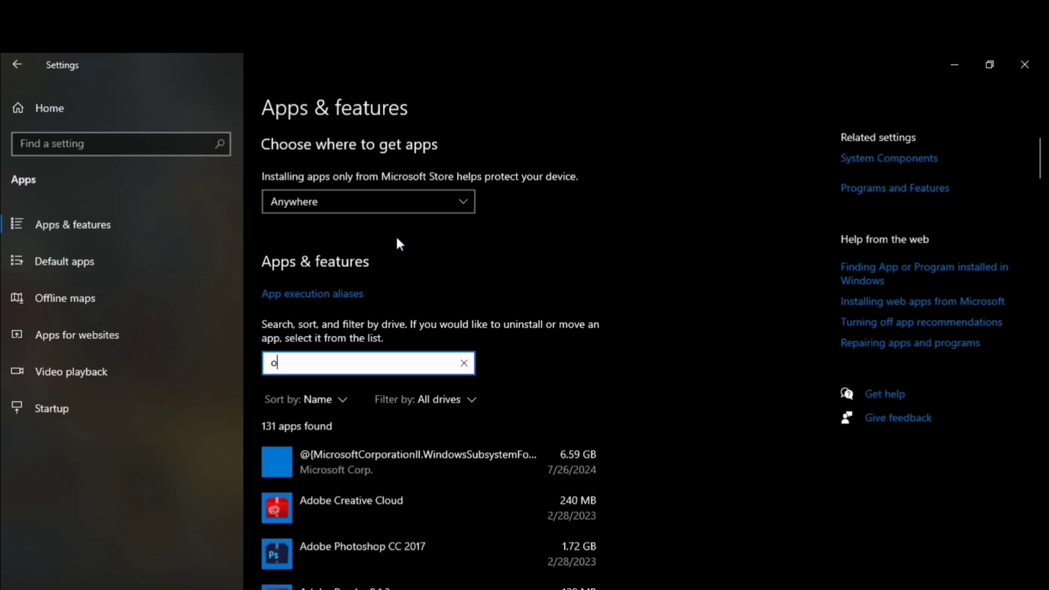
{"action": "type", "text": "ffi"}
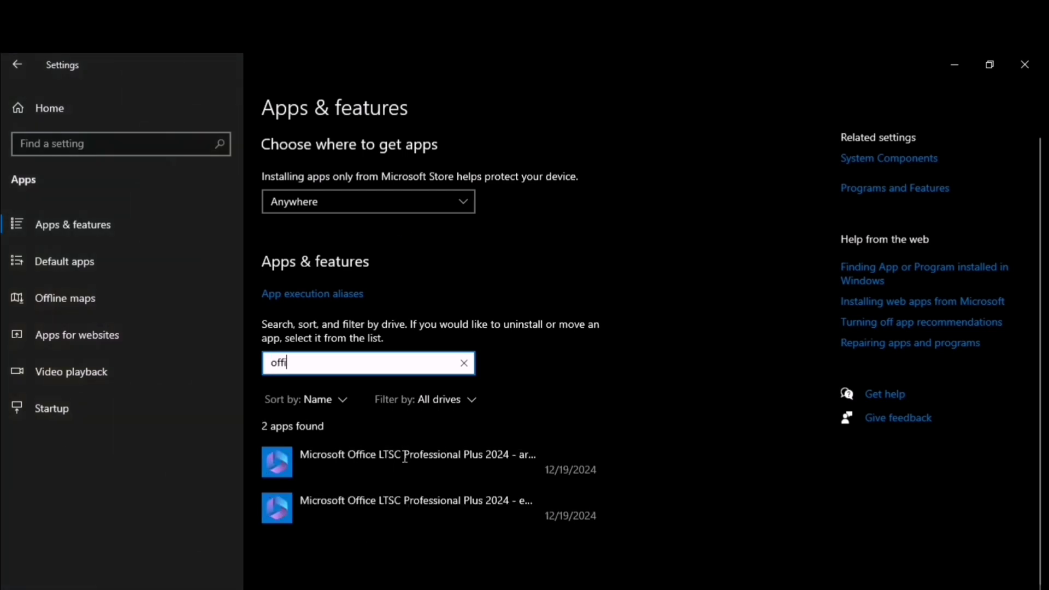
{"action": "left_click", "coordinate": [416, 464]}
{"action": "left_click", "coordinate": [573, 542]}
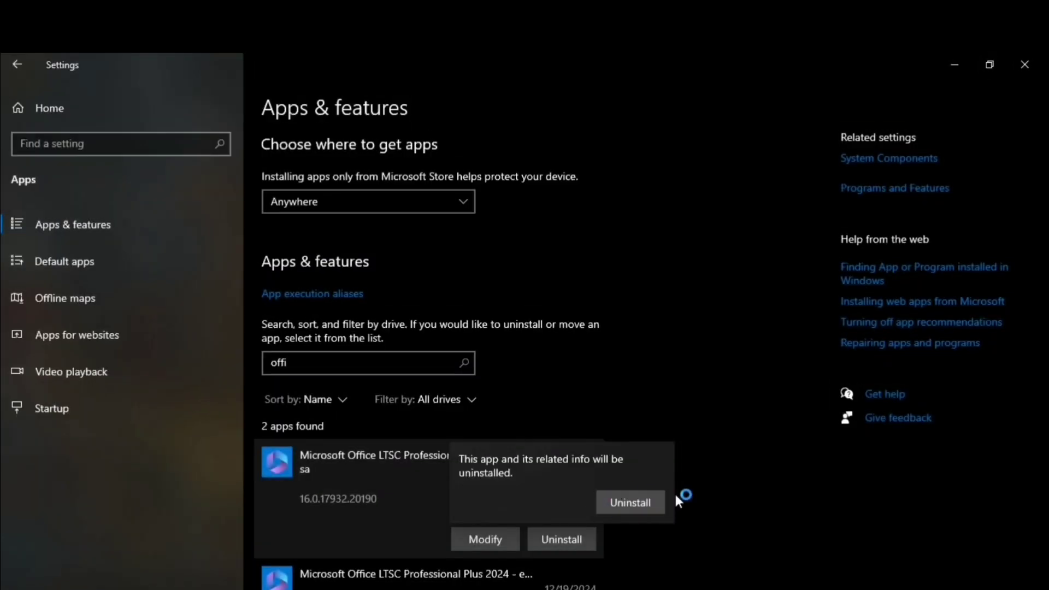
Step: Confirm the Office uninstall, then search Google in Chrome for 'office deployment tool'
{"action": "left_click", "coordinate": [619, 504]}
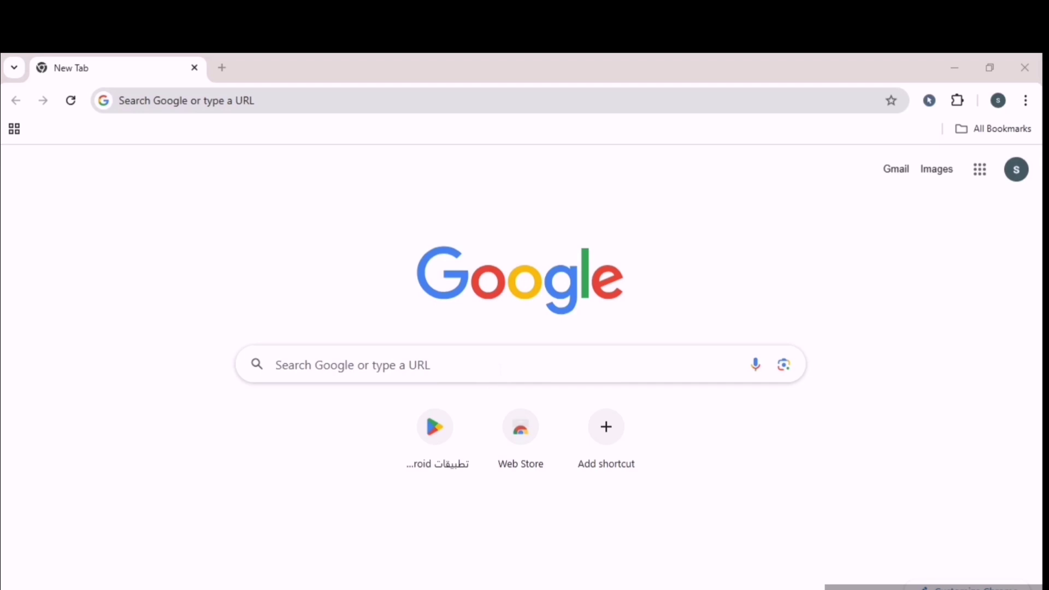
{"action": "left_click", "coordinate": [486, 353]}
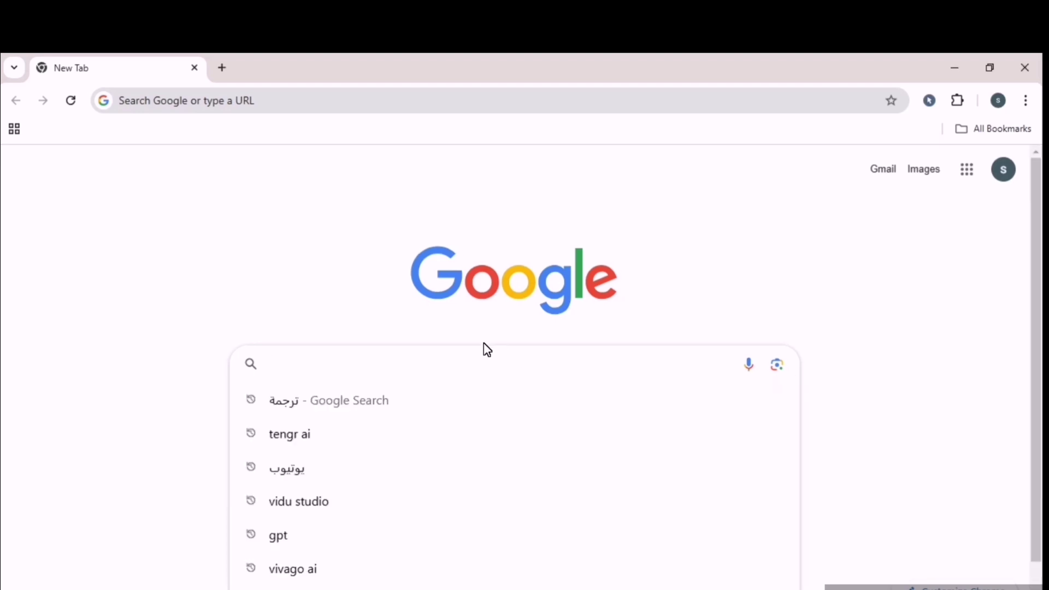
{"action": "type", "text": "off"}
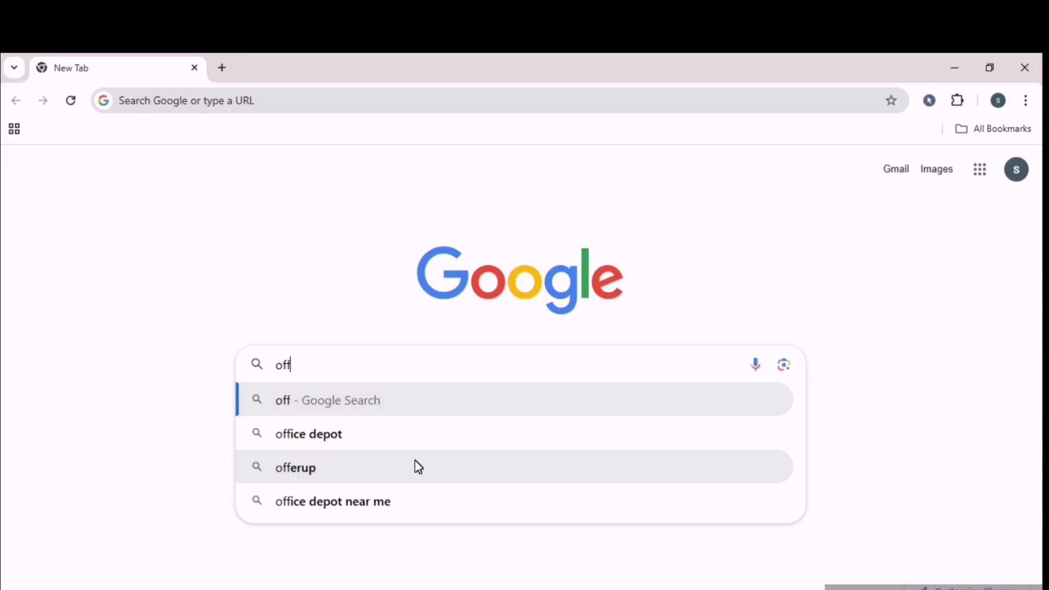
{"action": "type", "text": "ice"}
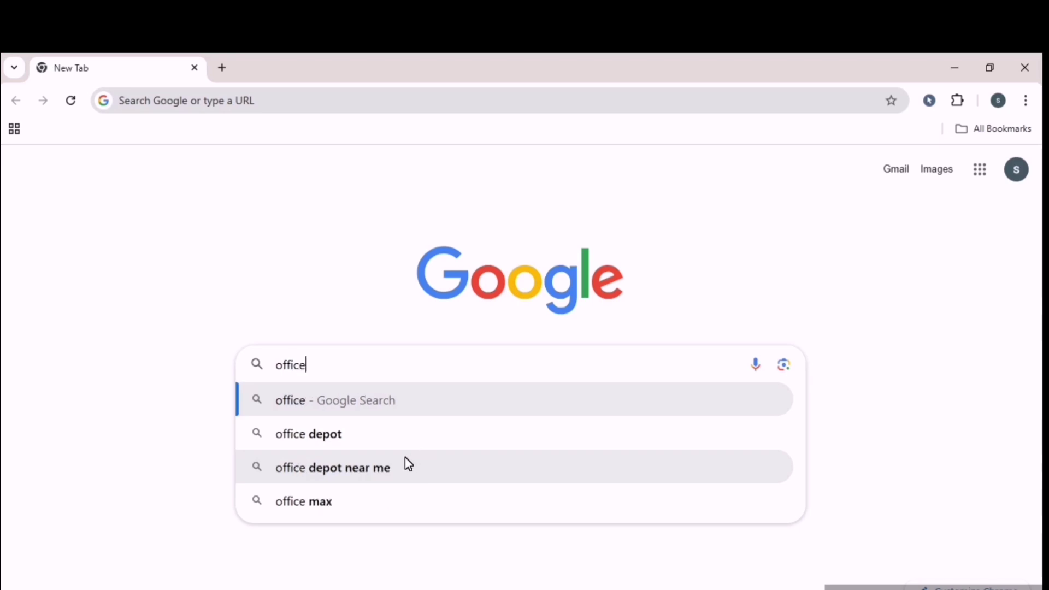
{"action": "left_click", "coordinate": [384, 466]}
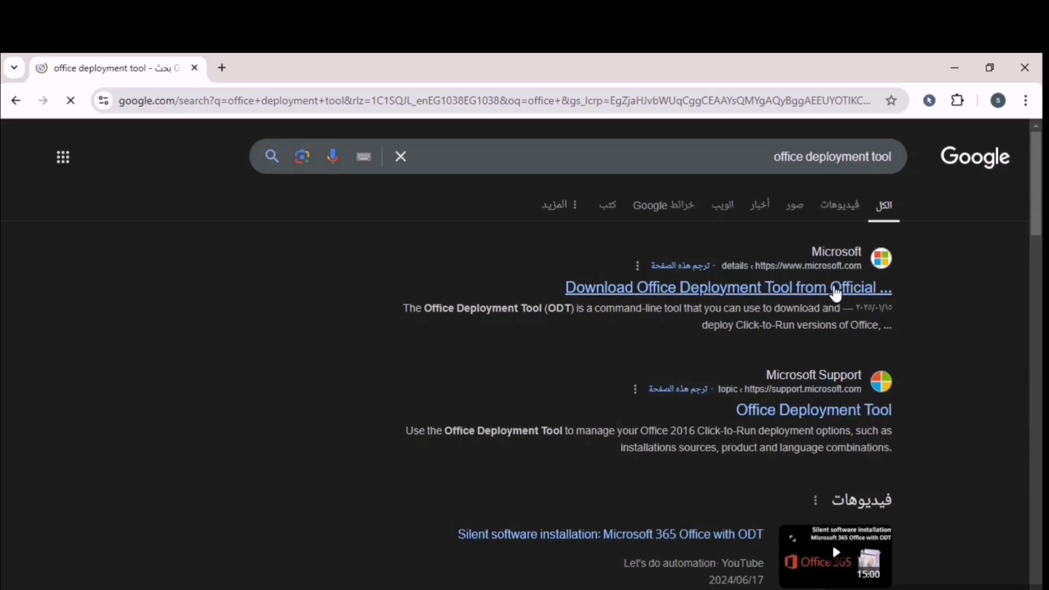
Step: Open Microsoft's Office Deployment Tool download page and download the tool
{"action": "left_click", "coordinate": [835, 290]}
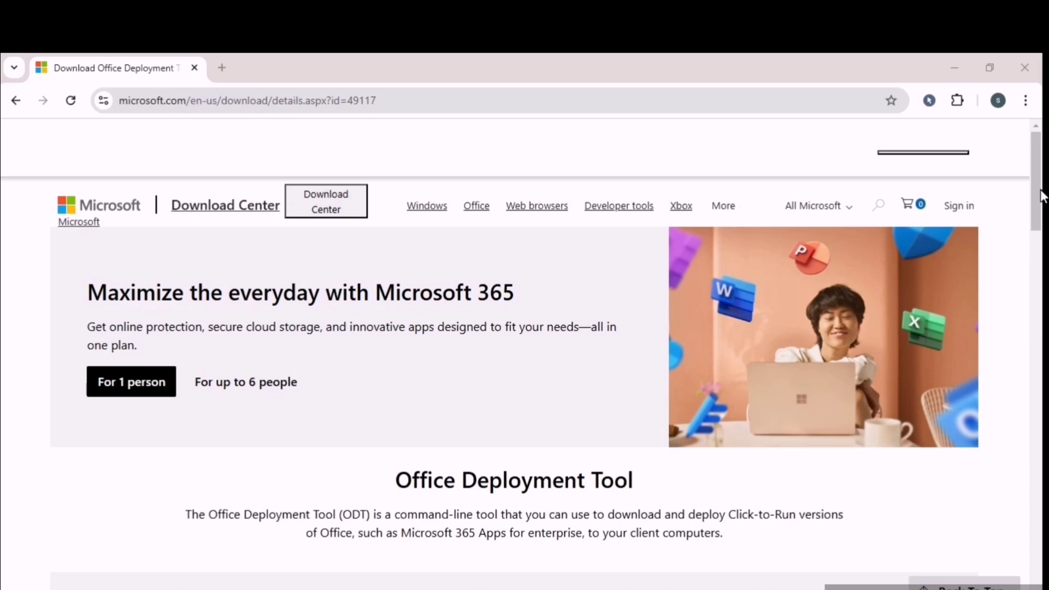
{"action": "left_click_drag", "start_coordinate": [1044, 196], "coordinate": [1042, 240]}
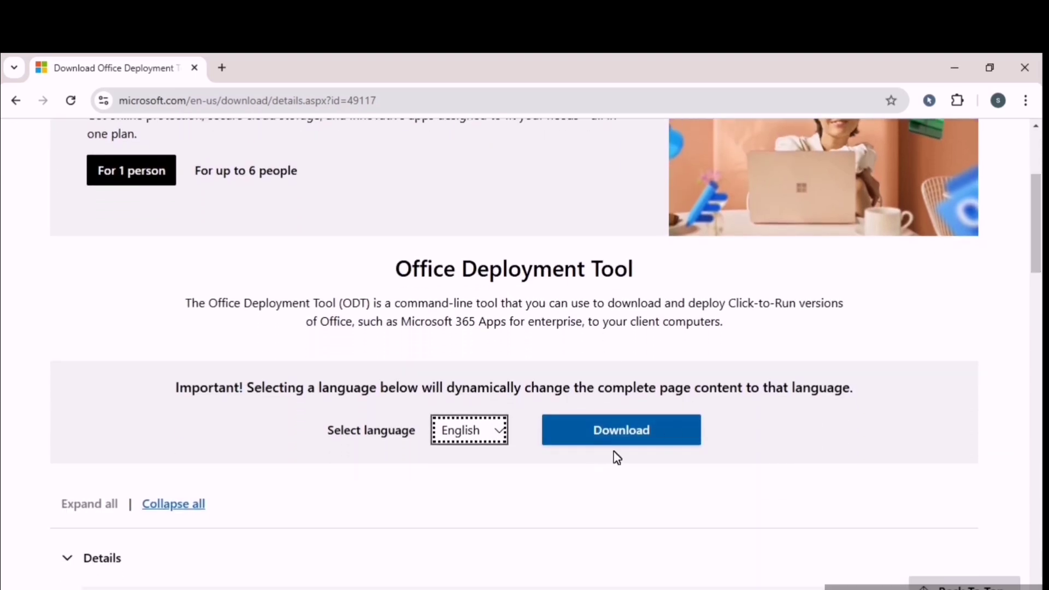
{"action": "left_click", "coordinate": [632, 434]}
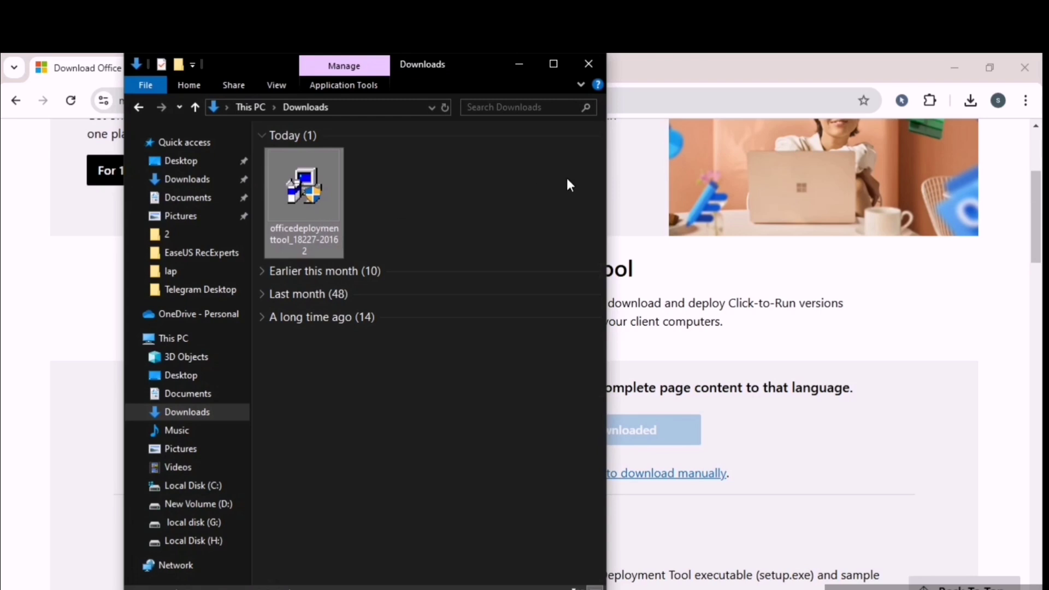
Step: Move the downloaded officedeploymenttool file from Downloads onto the desktop
{"action": "left_click", "coordinate": [955, 67]}
{"action": "mouse_move", "coordinate": [308, 202]}
{"action": "left_mouse_down"}
{"action": "mouse_move", "coordinate": [802, 346]}
{"action": "mouse_move", "coordinate": [824, 341]}
{"action": "left_mouse_up"}
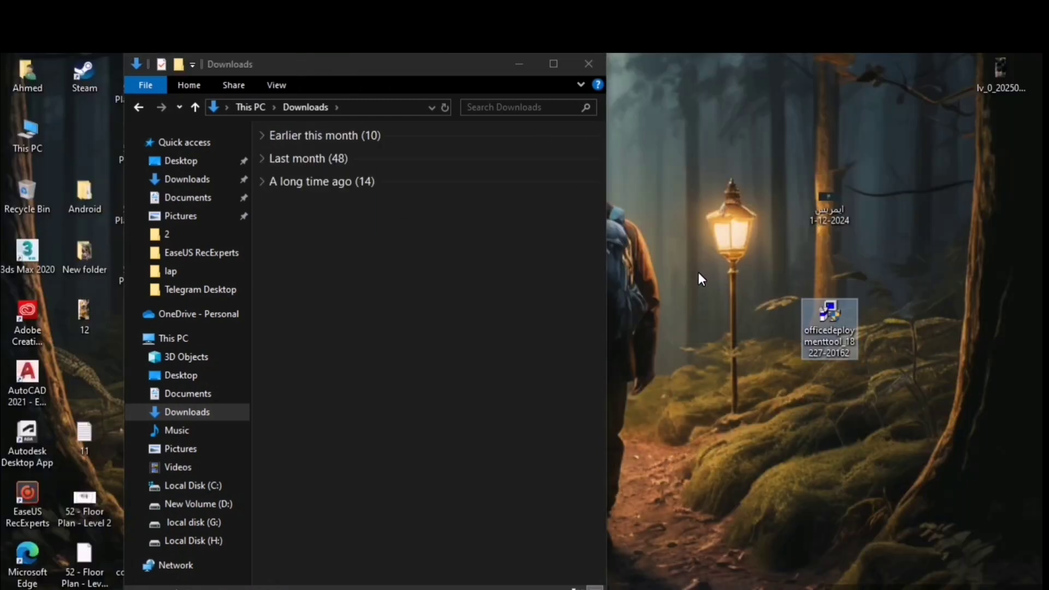
{"action": "left_click", "coordinate": [519, 64]}
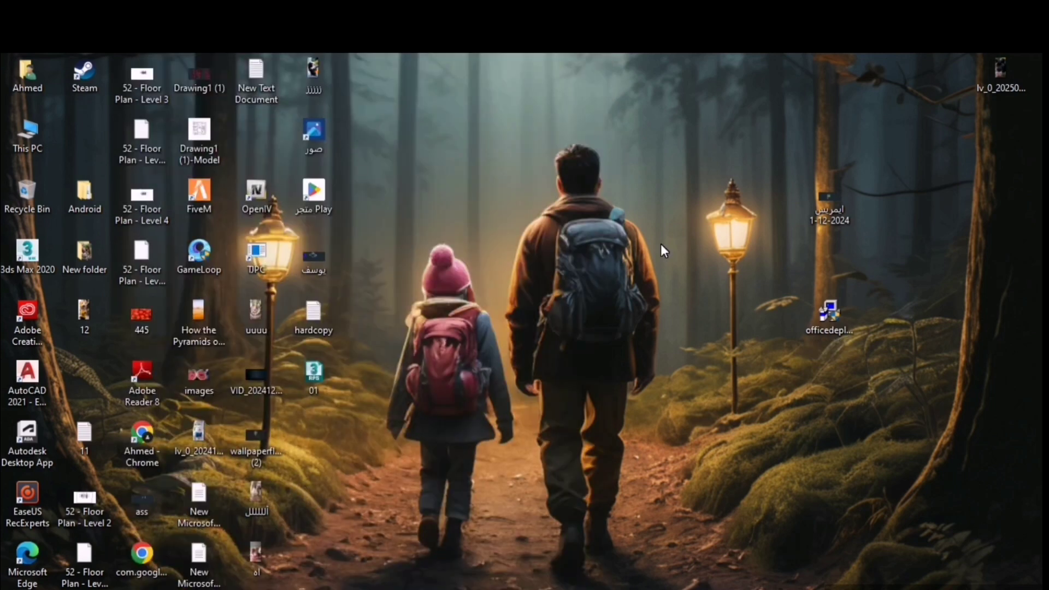
Step: Create a desktop folder named 'office 2024' and place the tool file beside it
{"action": "right_click", "coordinate": [628, 260]}
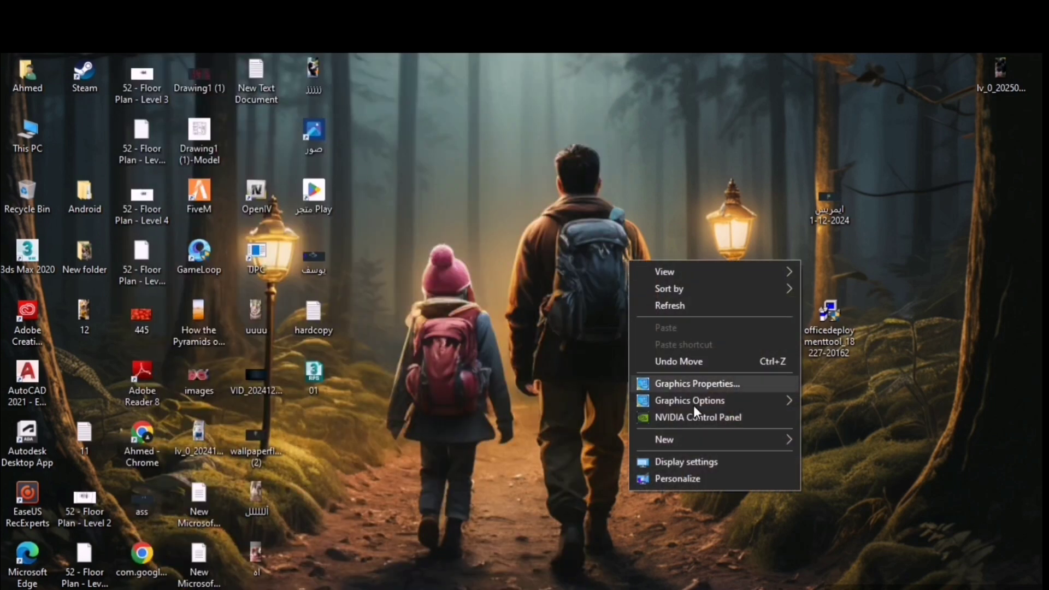
{"action": "mouse_move", "coordinate": [713, 439]}
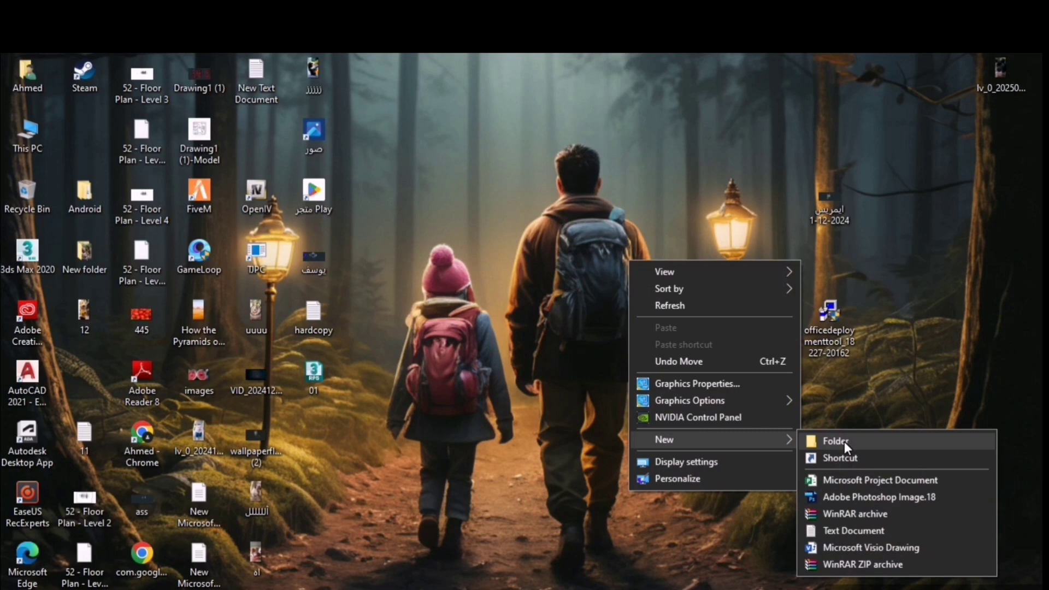
{"action": "left_click", "coordinate": [844, 441]}
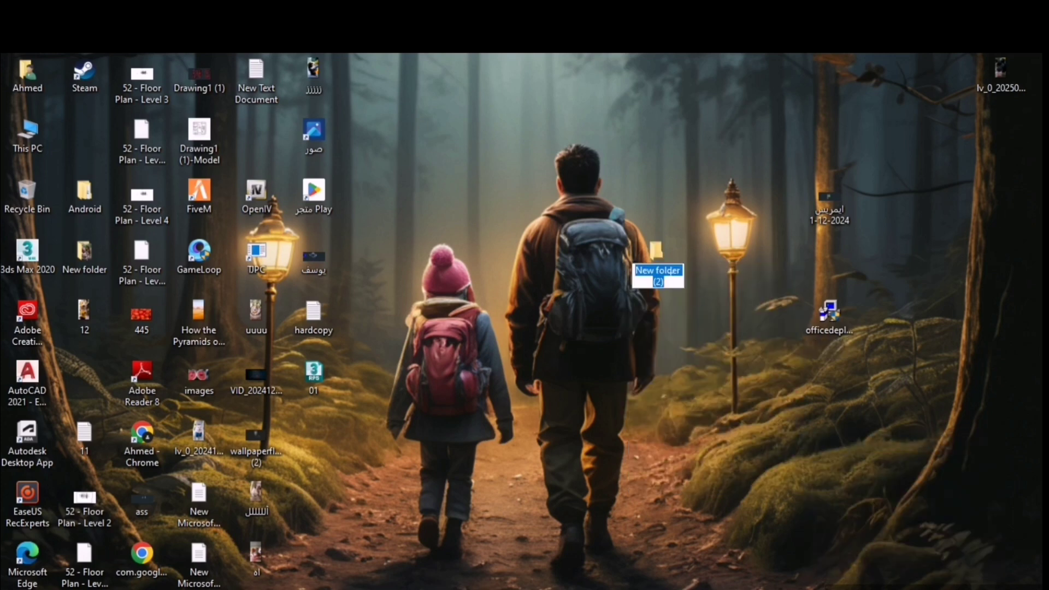
{"action": "type", "text": "office"}
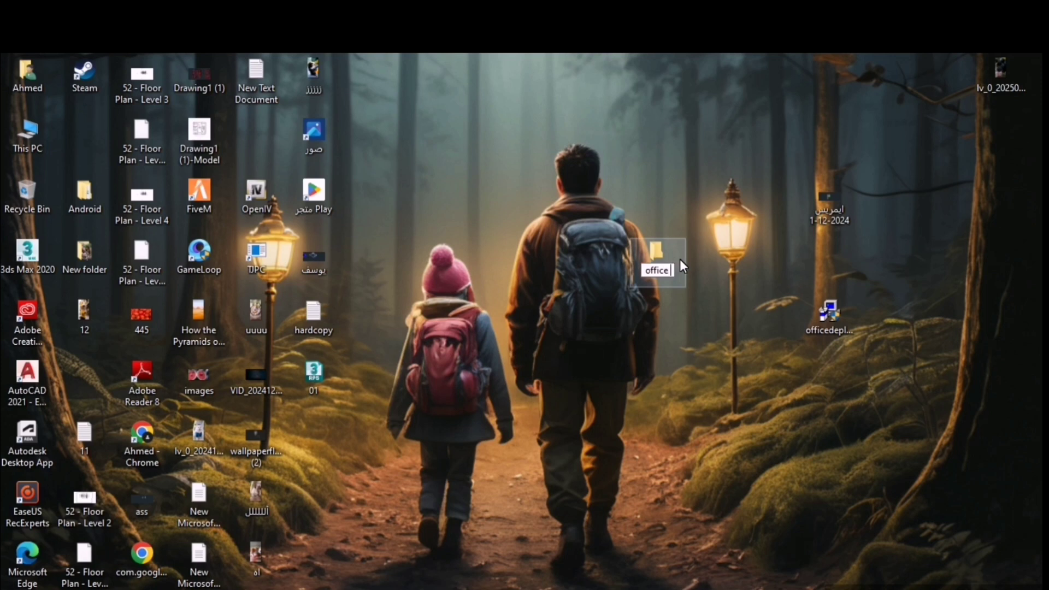
{"action": "type", "text": " 2024"}
{"action": "left_click", "coordinate": [714, 342]}
{"action": "left_click_drag", "start_coordinate": [829, 312], "coordinate": [715, 258]}
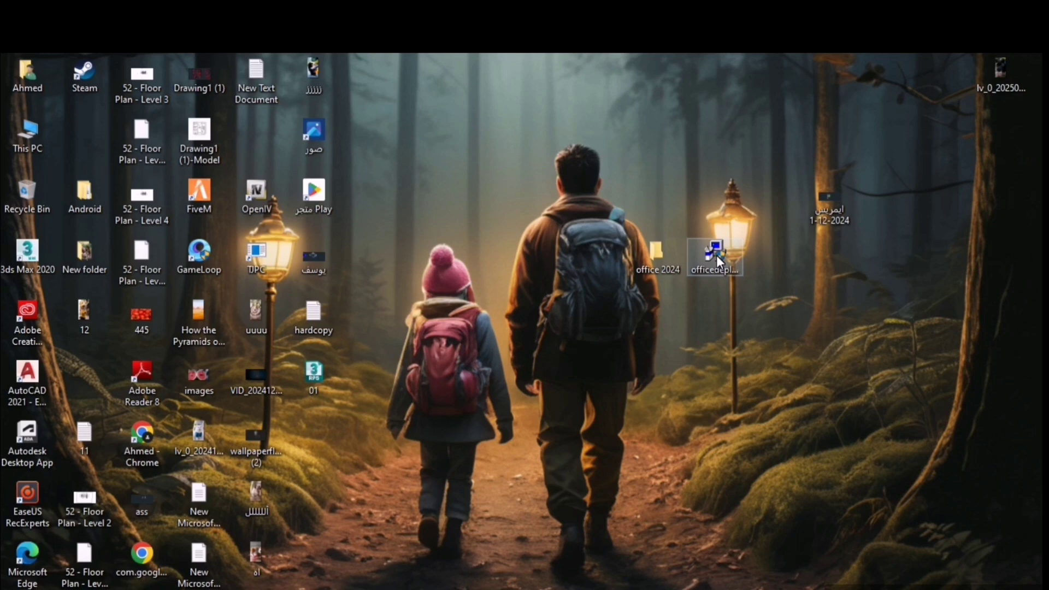
{"action": "double_click", "coordinate": [716, 255]}
Step: Run the Office Deployment Tool as administrator and accept its license terms
{"action": "right_click", "coordinate": [699, 258]}
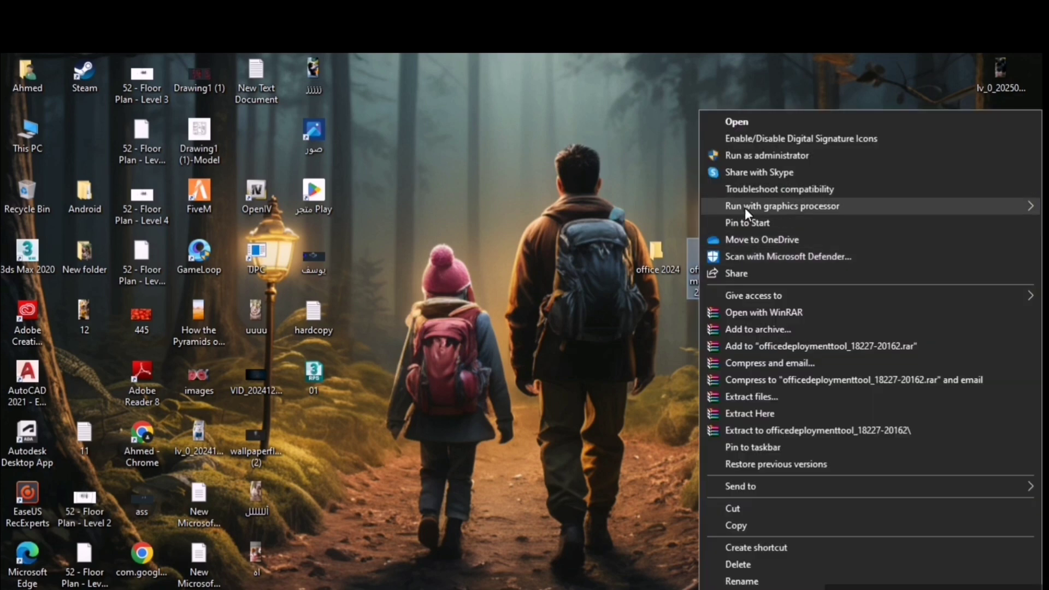
{"action": "left_click", "coordinate": [752, 155]}
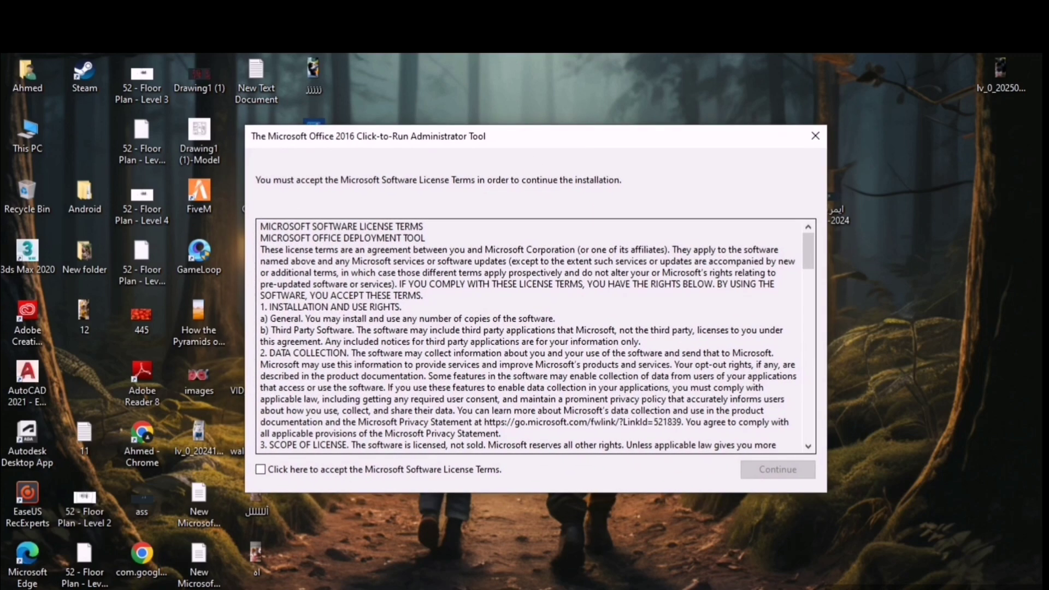
{"action": "left_click", "coordinate": [260, 470]}
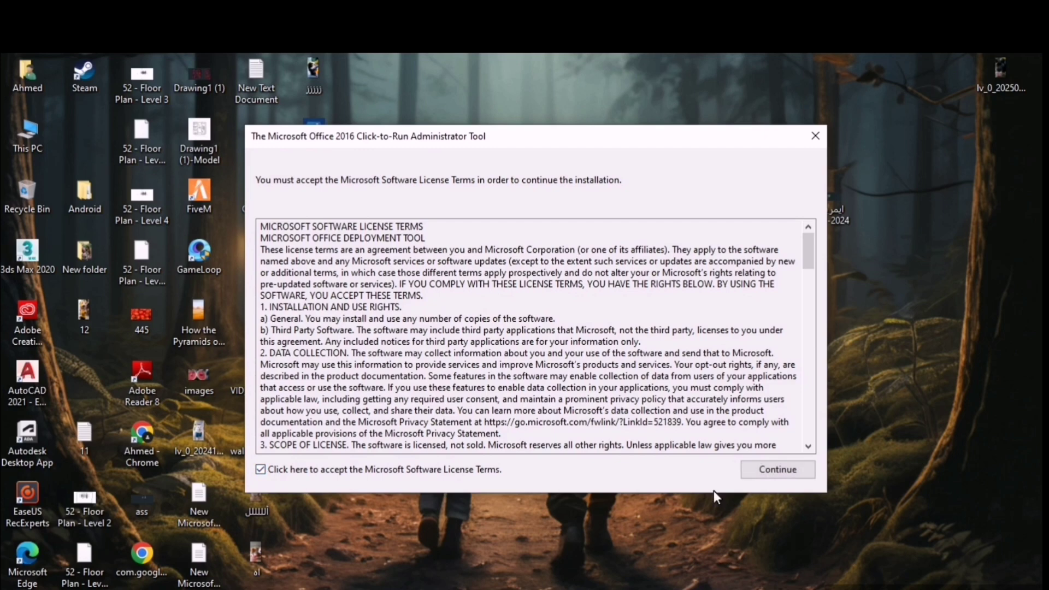
{"action": "left_click", "coordinate": [773, 478]}
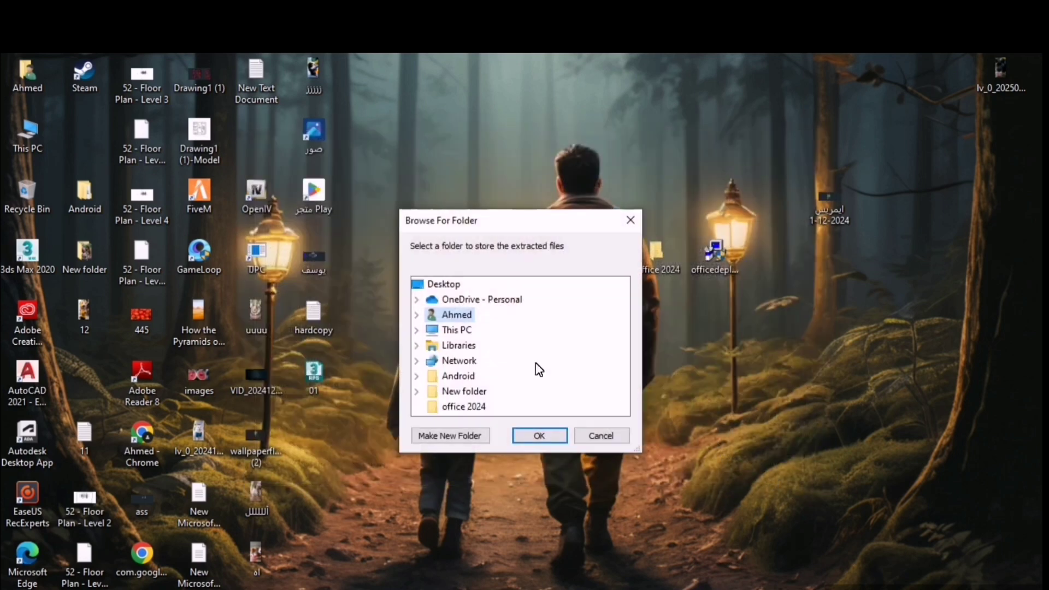
Step: Extract the deployment files to Desktop > office 2024 and dismiss the success message
{"action": "left_click_drag", "start_coordinate": [519, 234], "coordinate": [493, 221]}
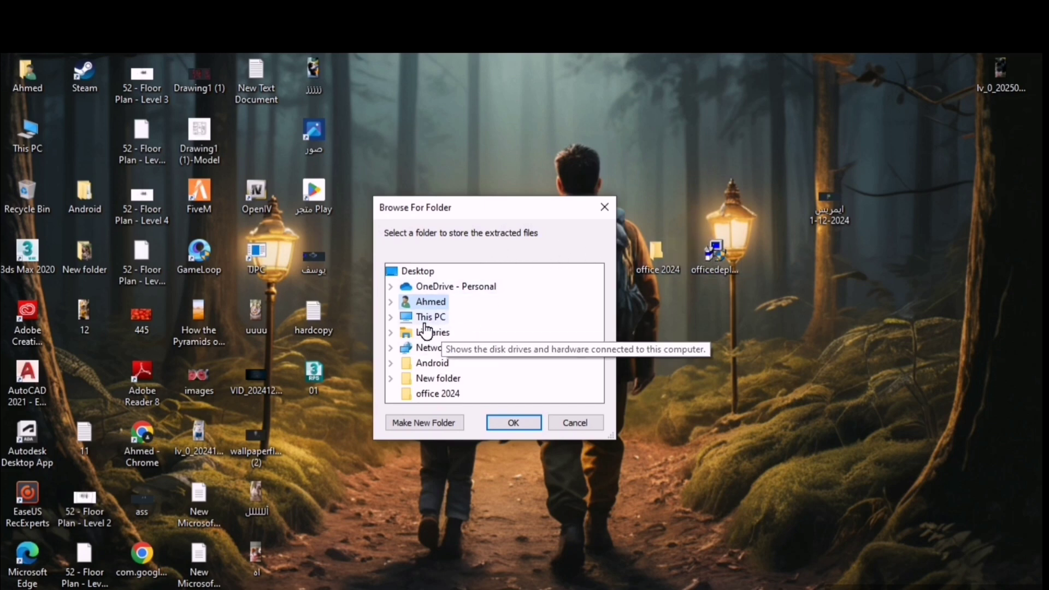
{"action": "left_click", "coordinate": [420, 321]}
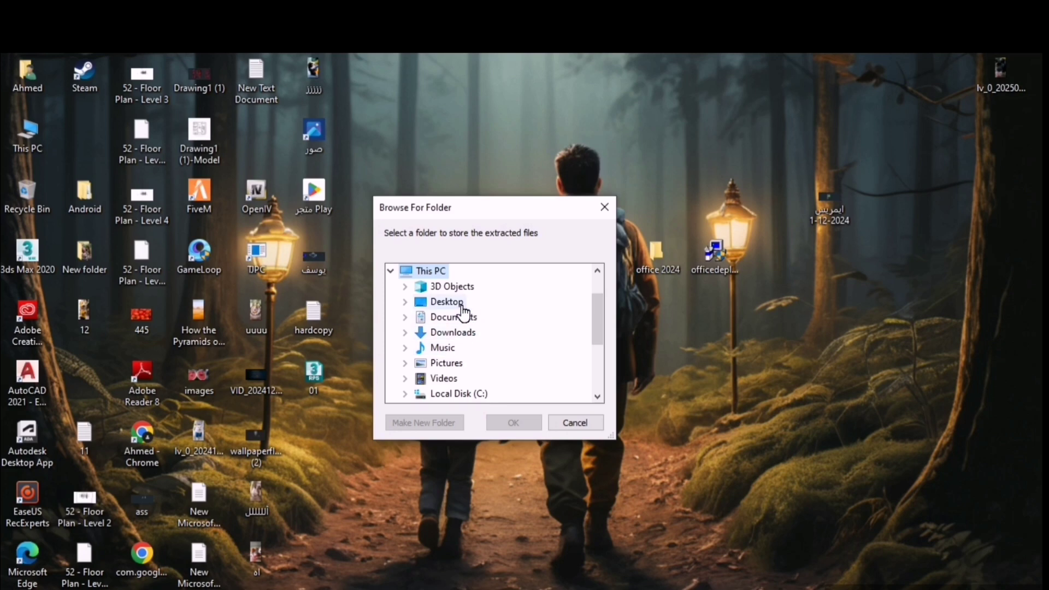
{"action": "left_click", "coordinate": [460, 306]}
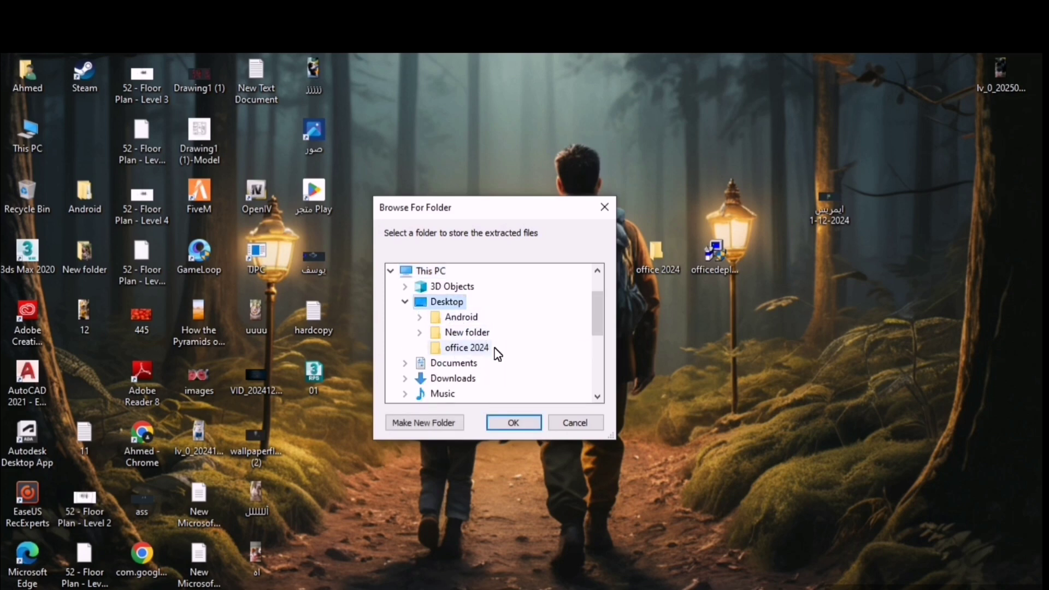
{"action": "left_click", "coordinate": [483, 350]}
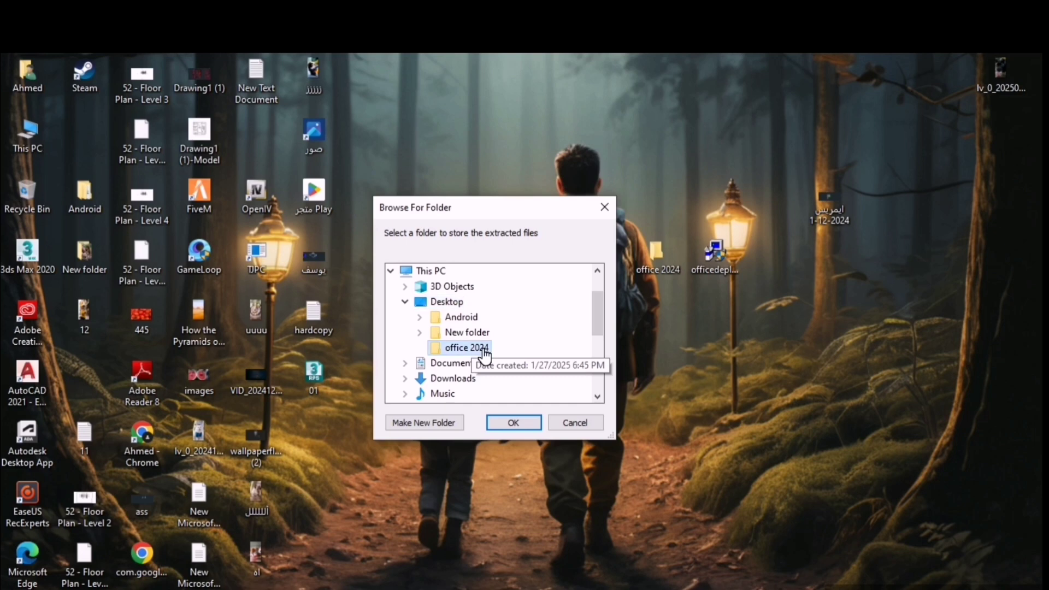
{"action": "left_click", "coordinate": [527, 426]}
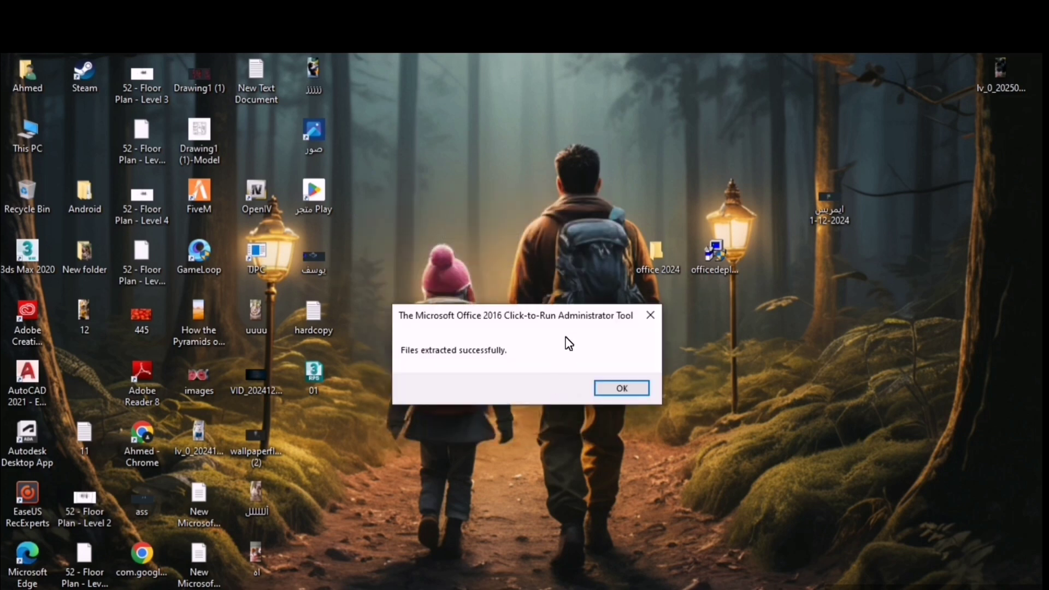
{"action": "left_click_drag", "start_coordinate": [566, 321], "coordinate": [562, 309]}
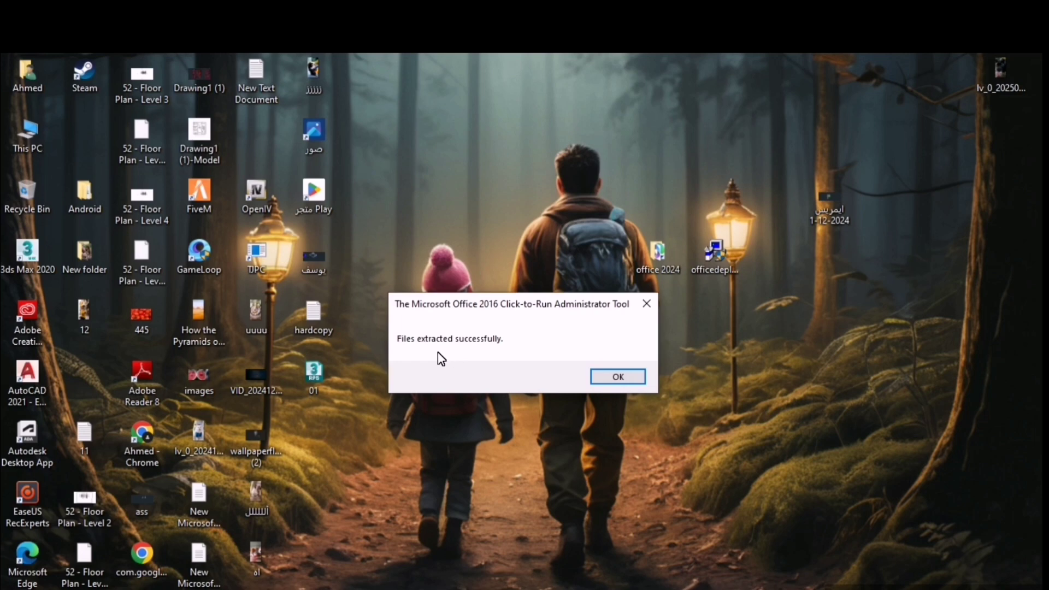
{"action": "left_click", "coordinate": [618, 377]}
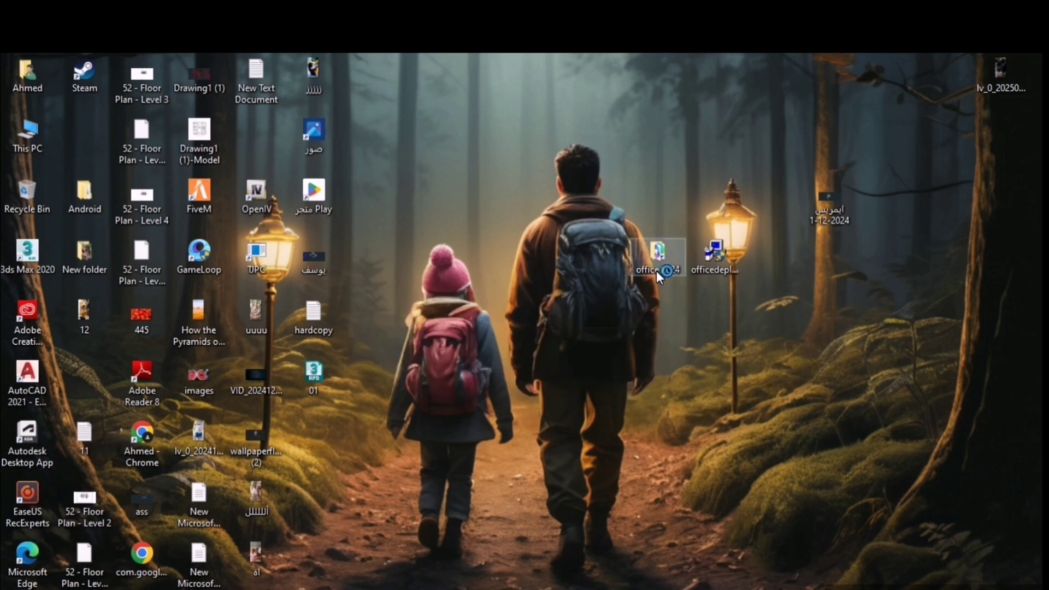
Step: Open the office 2024 folder, then search Google for 'office customization tool'
{"action": "double_click", "coordinate": [658, 263]}
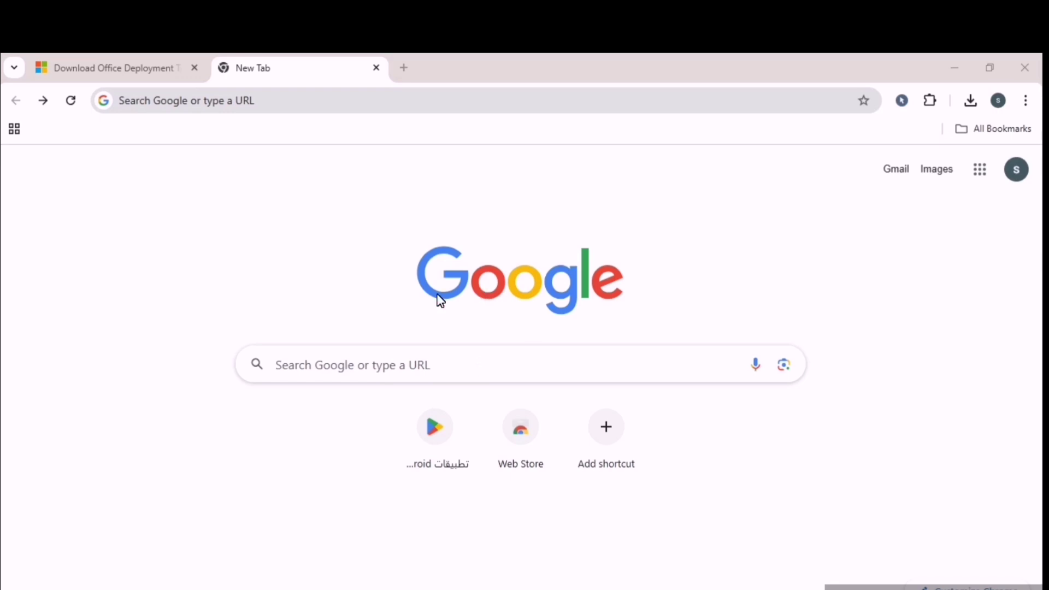
{"action": "left_click", "coordinate": [269, 365]}
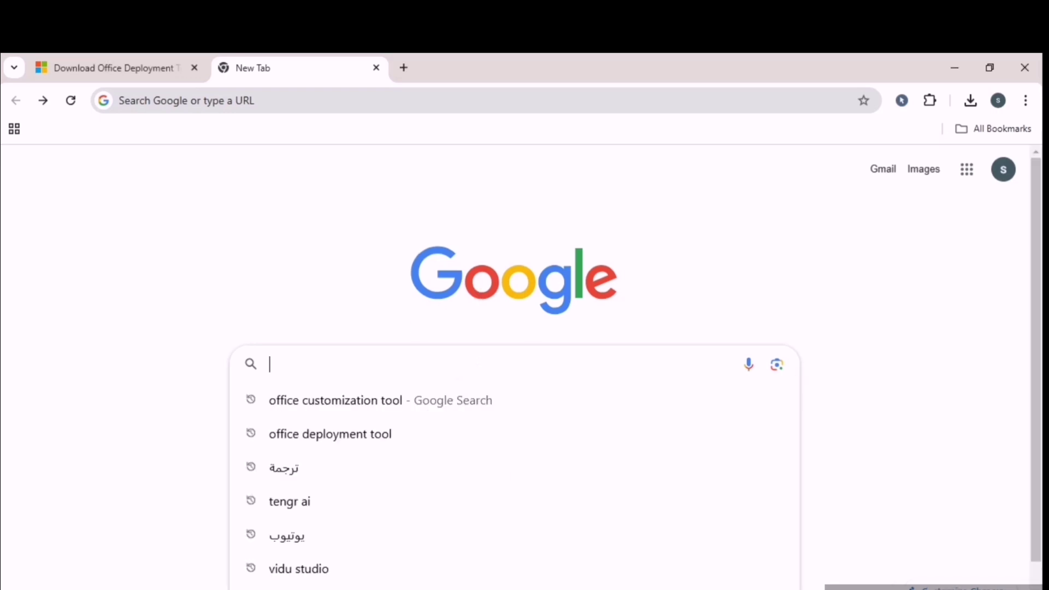
{"action": "type", "text": "office customization tool"}
{"action": "key", "text": "Return"}
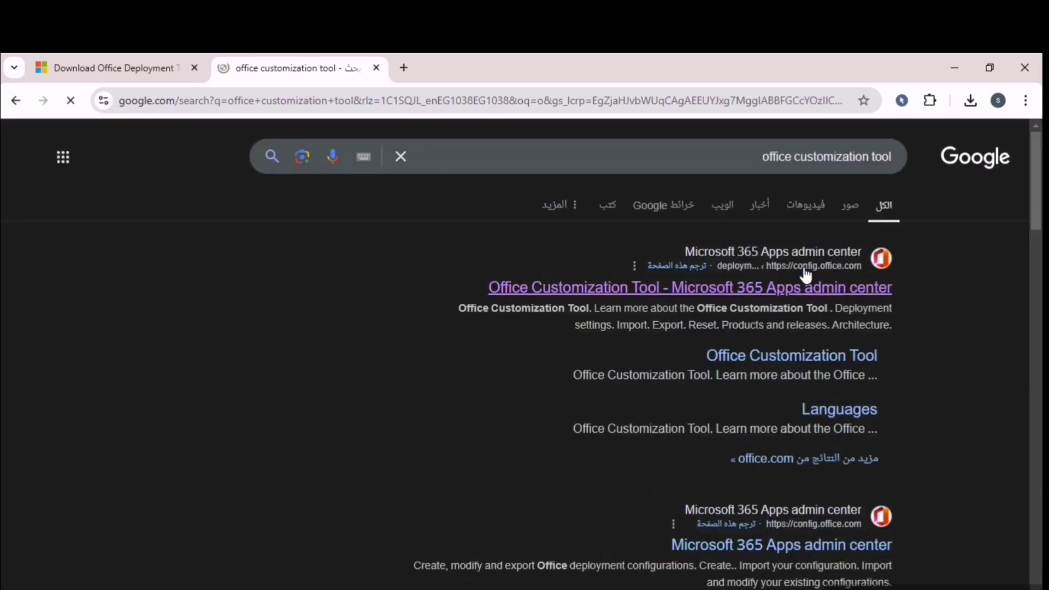
Step: Open the 'Office Customization Tool - Microsoft 365 Apps admin center' search result
{"action": "left_click", "coordinate": [768, 290]}
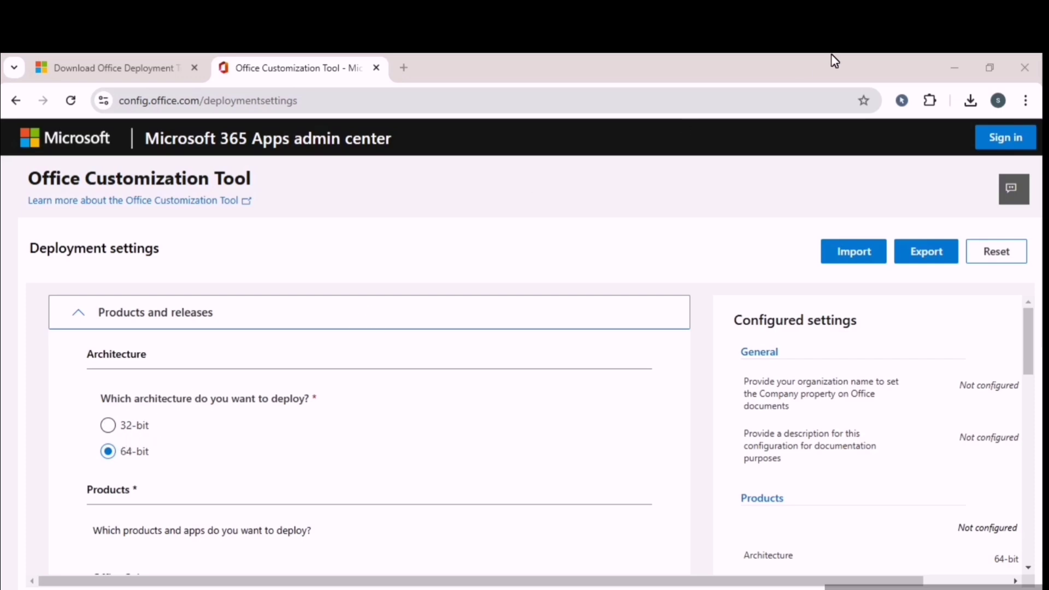
{"action": "left_click", "coordinate": [945, 69]}
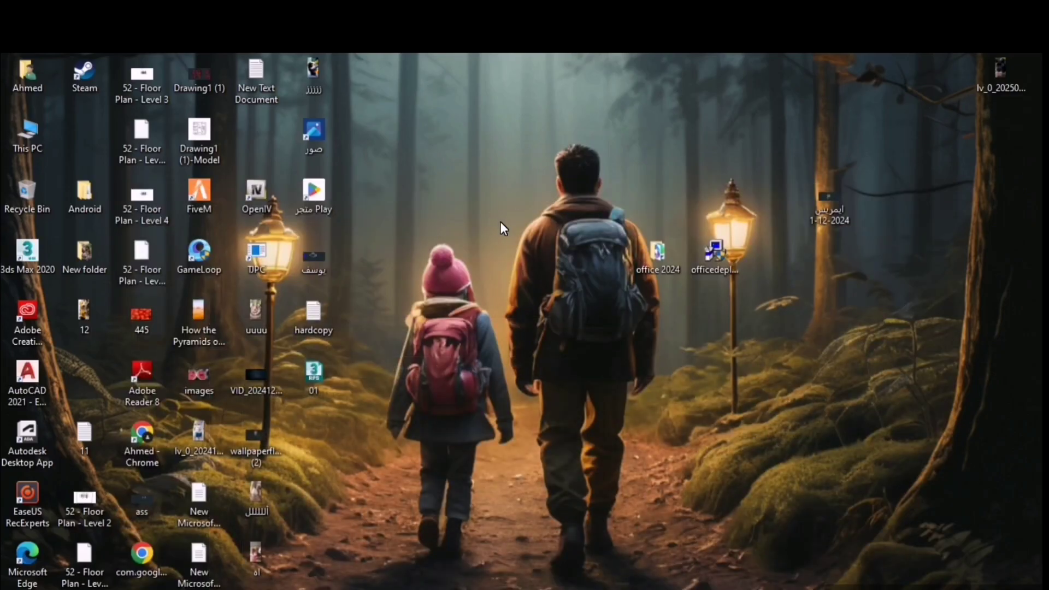
{"action": "right_click", "coordinate": [32, 145]}
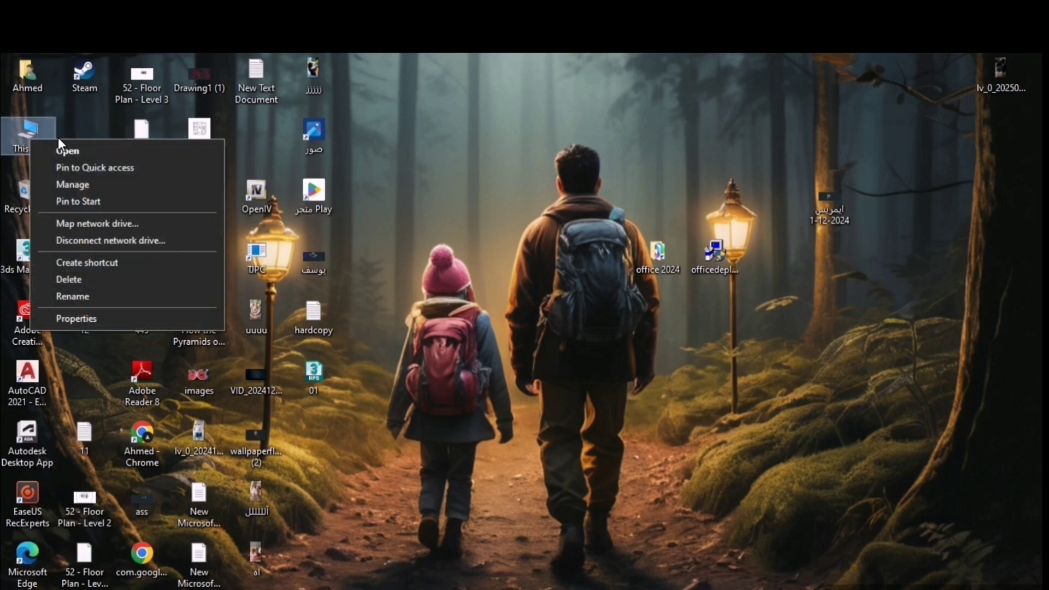
{"action": "left_click", "coordinate": [100, 321]}
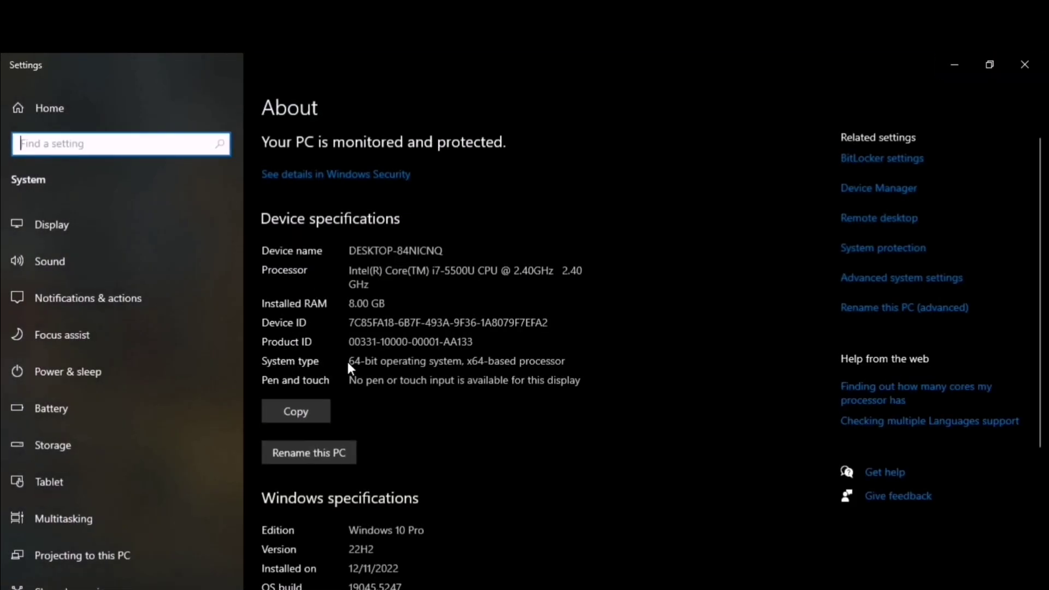
{"action": "left_click", "coordinate": [1022, 67]}
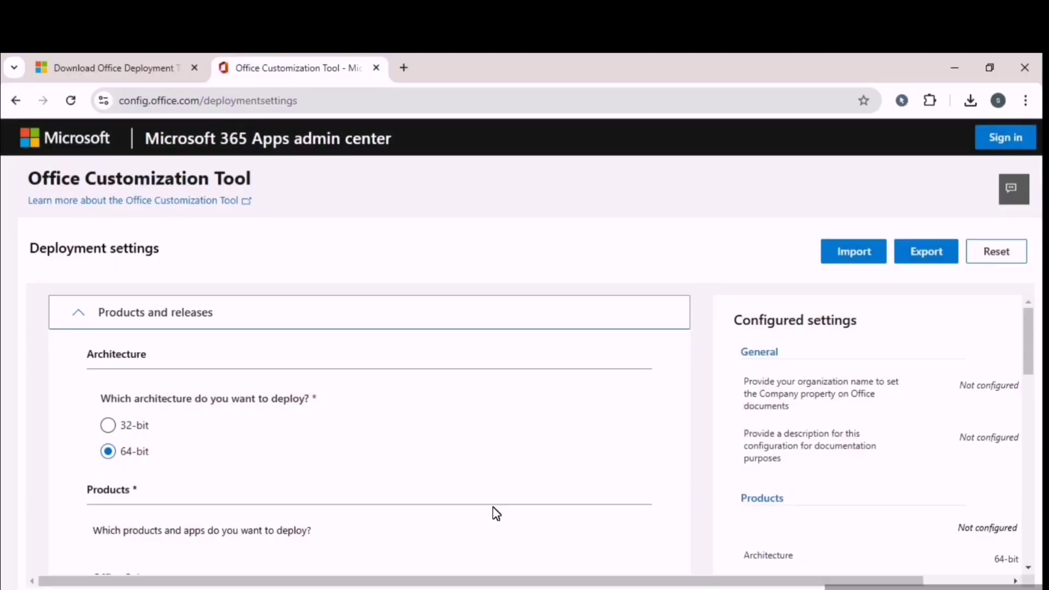
Step: Choose Office LTSC Professional Plus 2024 - Volume License from the Office Suites list
{"action": "scroll", "coordinate": [437, 445], "scroll_direction": "down", "scroll_amount": 3}
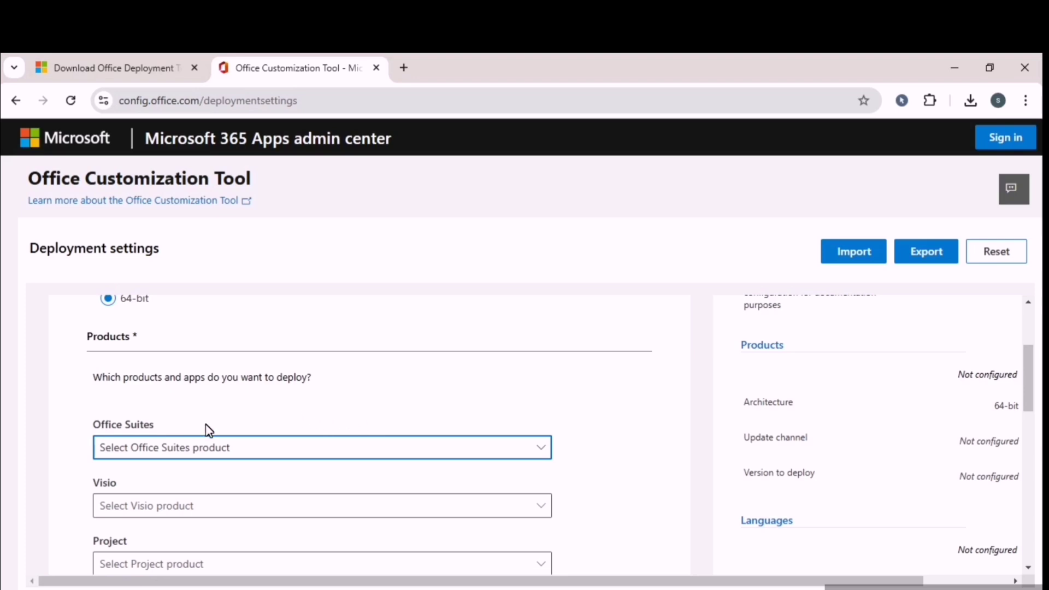
{"action": "left_click", "coordinate": [313, 455]}
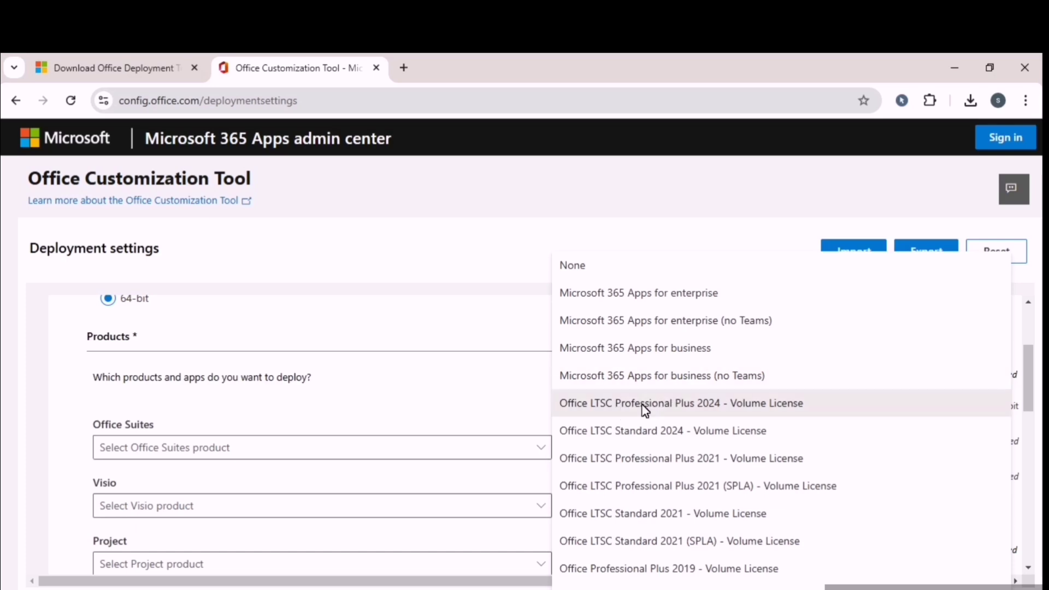
{"action": "left_click", "coordinate": [644, 406]}
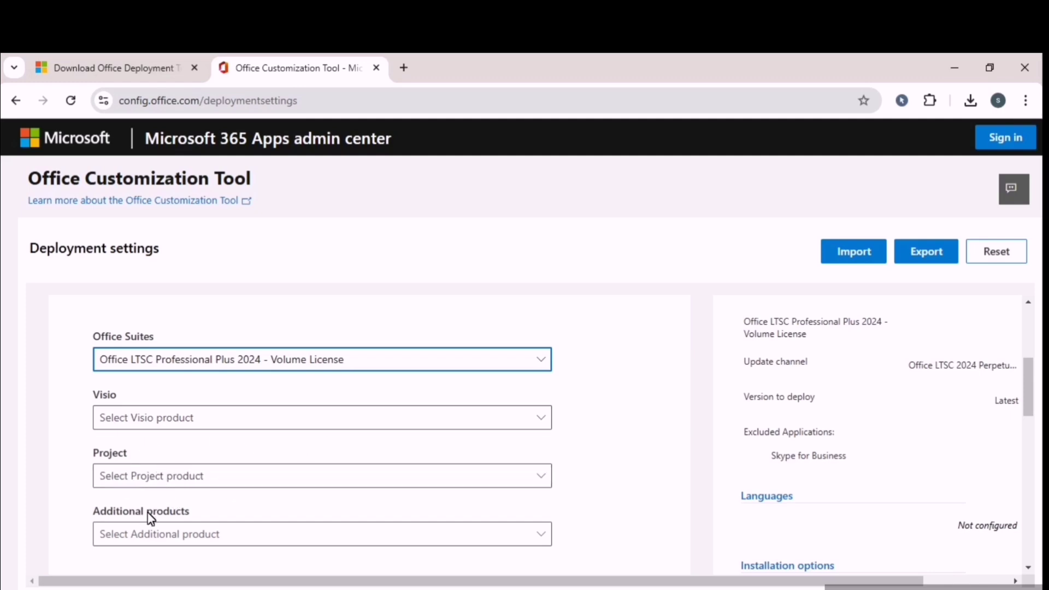
{"action": "left_click_drag", "start_coordinate": [1027, 396], "coordinate": [1026, 432]}
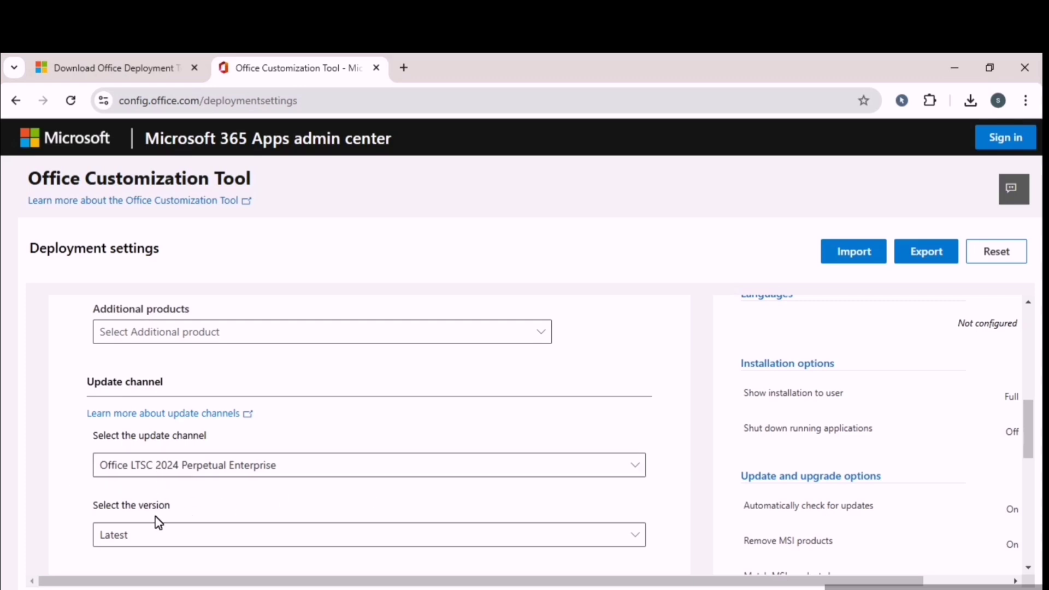
{"action": "left_click_drag", "start_coordinate": [1024, 430], "coordinate": [1024, 471]}
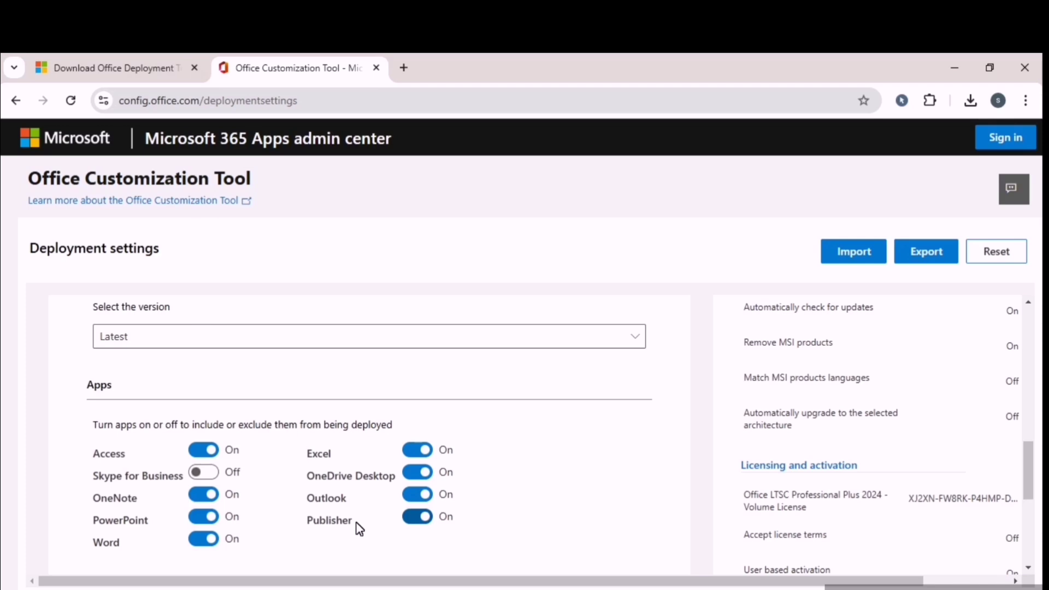
Step: Exclude Access, OneNote and Skype for Business from the deployment
{"action": "left_click", "coordinate": [210, 458]}
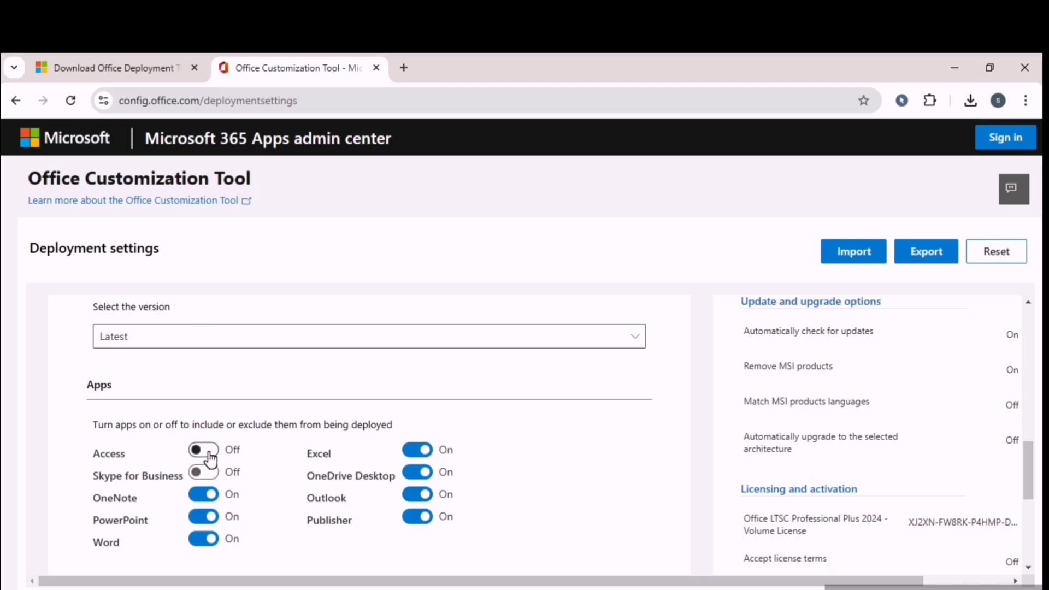
{"action": "left_click", "coordinate": [213, 455]}
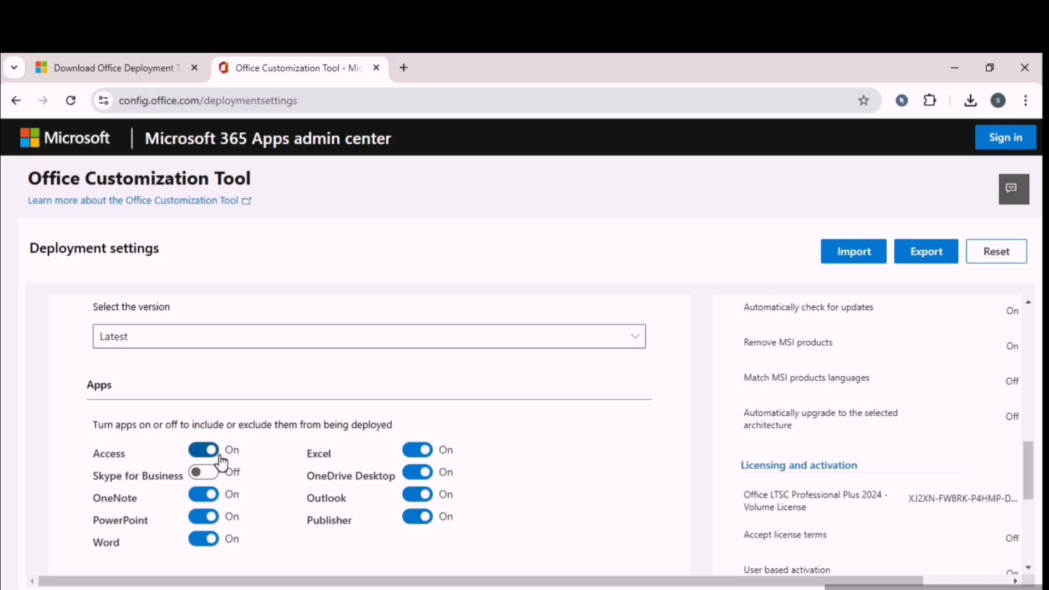
{"action": "left_click", "coordinate": [212, 456]}
{"action": "left_click", "coordinate": [207, 454]}
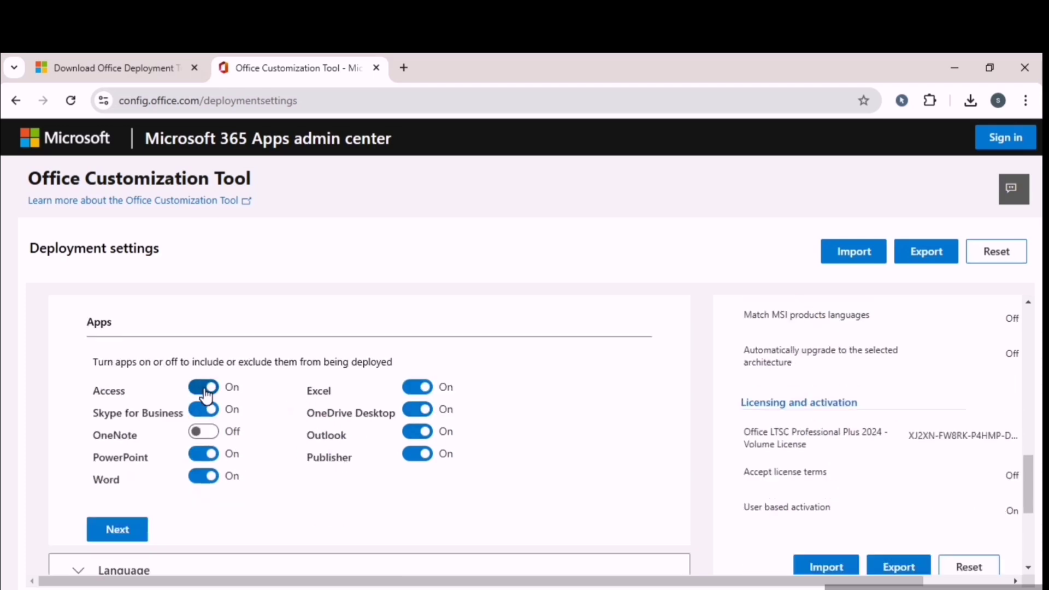
{"action": "left_click", "coordinate": [206, 392]}
{"action": "left_click", "coordinate": [212, 415]}
{"action": "left_click", "coordinate": [223, 480]}
{"action": "left_click", "coordinate": [229, 480]}
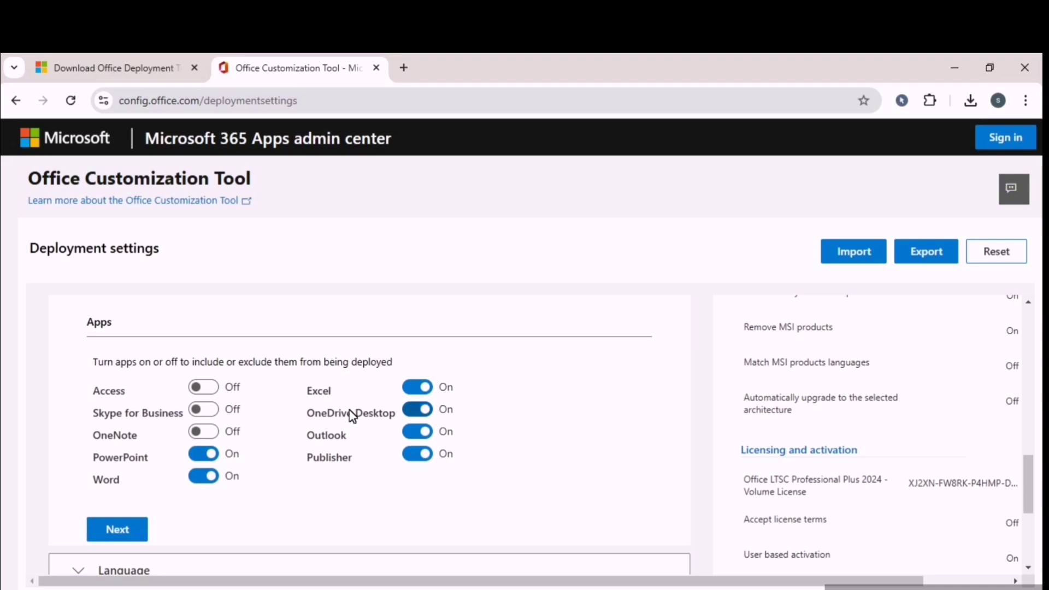
Step: Exclude OneDrive Desktop, Outlook and Publisher, then continue to the language settings
{"action": "left_click", "coordinate": [418, 410]}
{"action": "left_click", "coordinate": [419, 433]}
{"action": "left_click", "coordinate": [424, 454]}
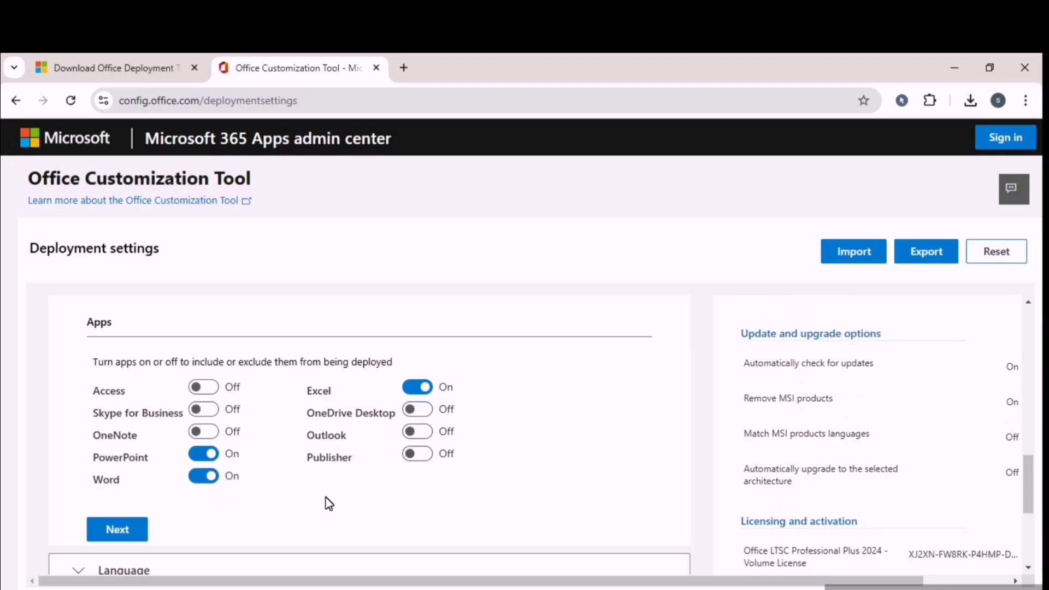
{"action": "left_click", "coordinate": [117, 529]}
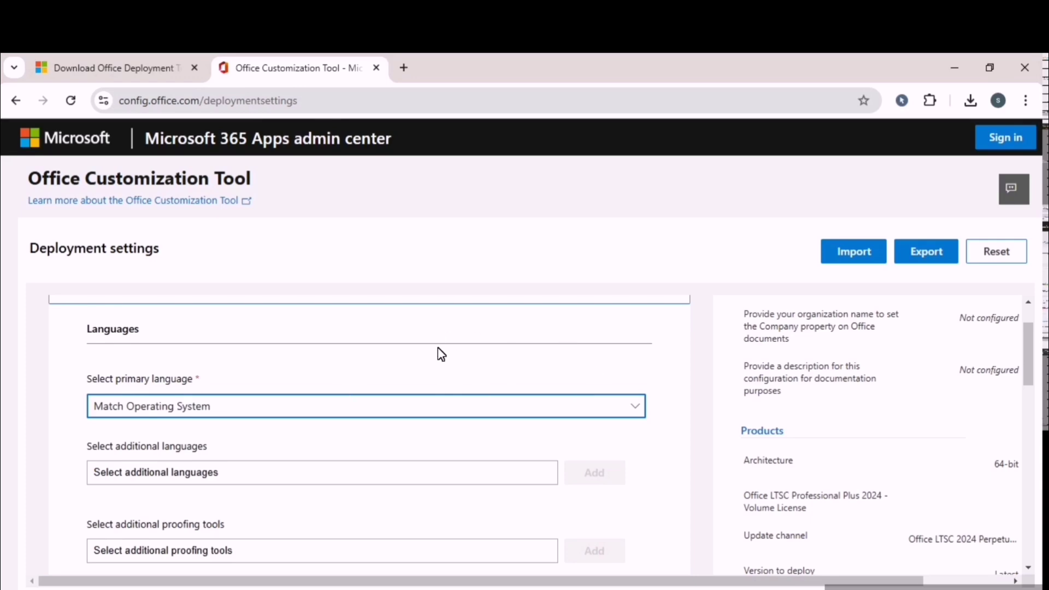
Step: Set the primary language to English (United States) and leave additional languages empty
{"action": "left_click", "coordinate": [321, 409]}
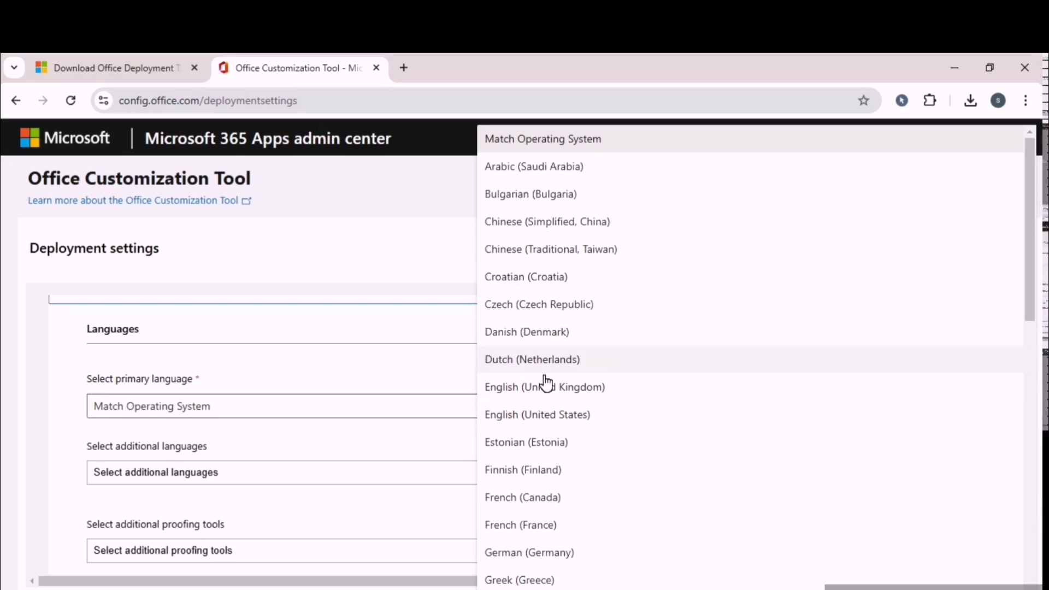
{"action": "left_click", "coordinate": [562, 424]}
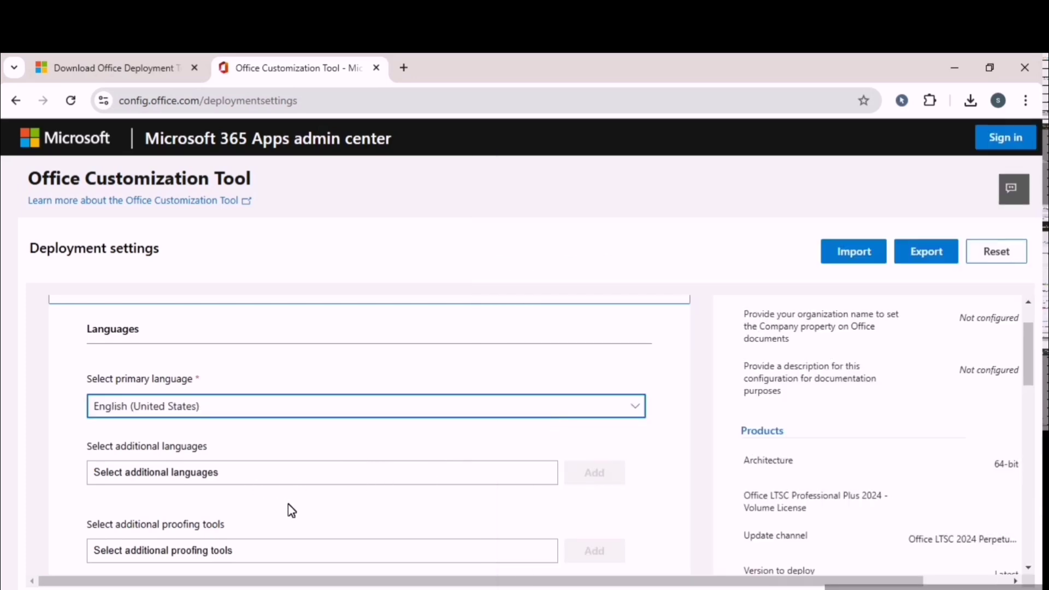
{"action": "left_click", "coordinate": [290, 473]}
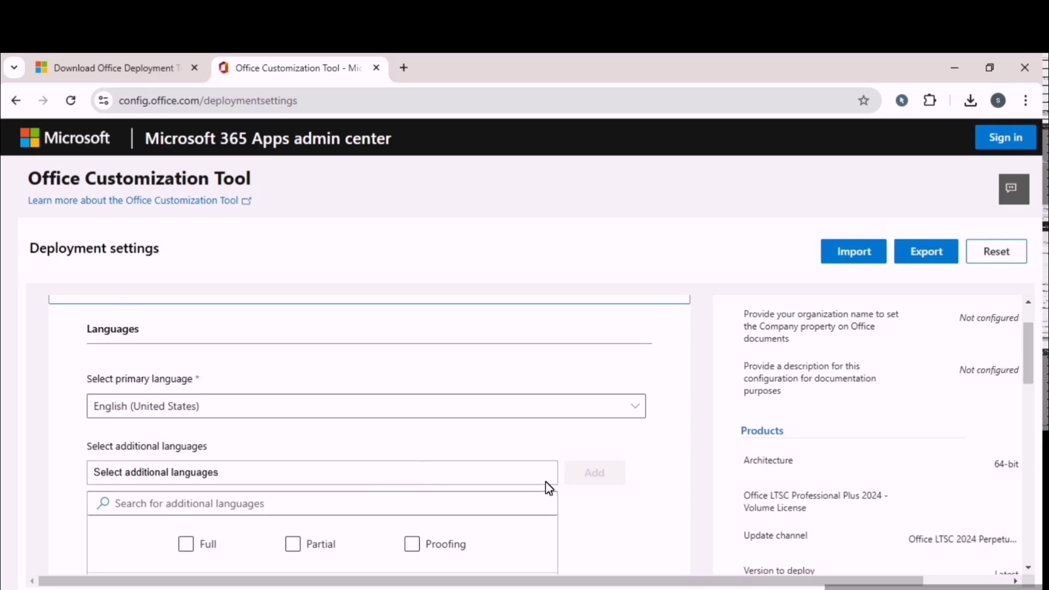
{"action": "left_click_drag", "start_coordinate": [1038, 360], "coordinate": [1033, 383]}
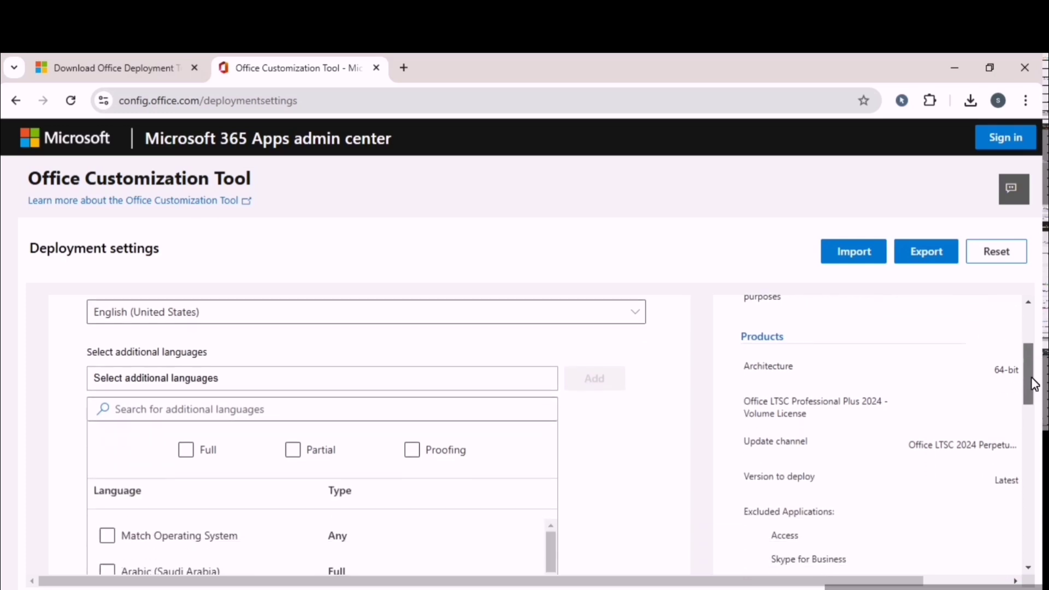
{"action": "left_click", "coordinate": [1031, 533]}
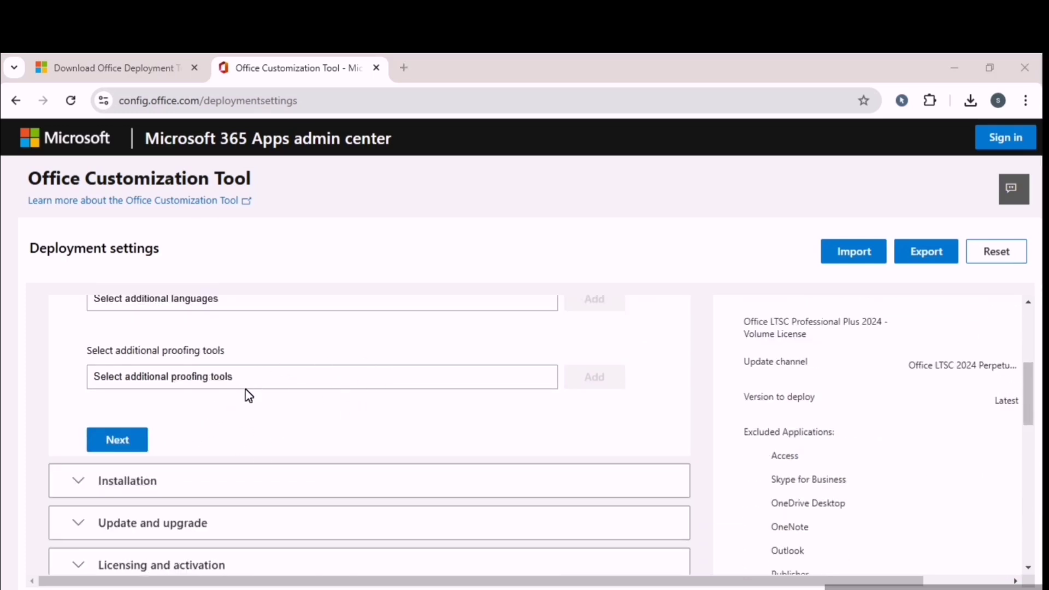
Step: Keep the installation defaults and turn off 'Uninstall any MSI versions of Office'
{"action": "left_click", "coordinate": [122, 454]}
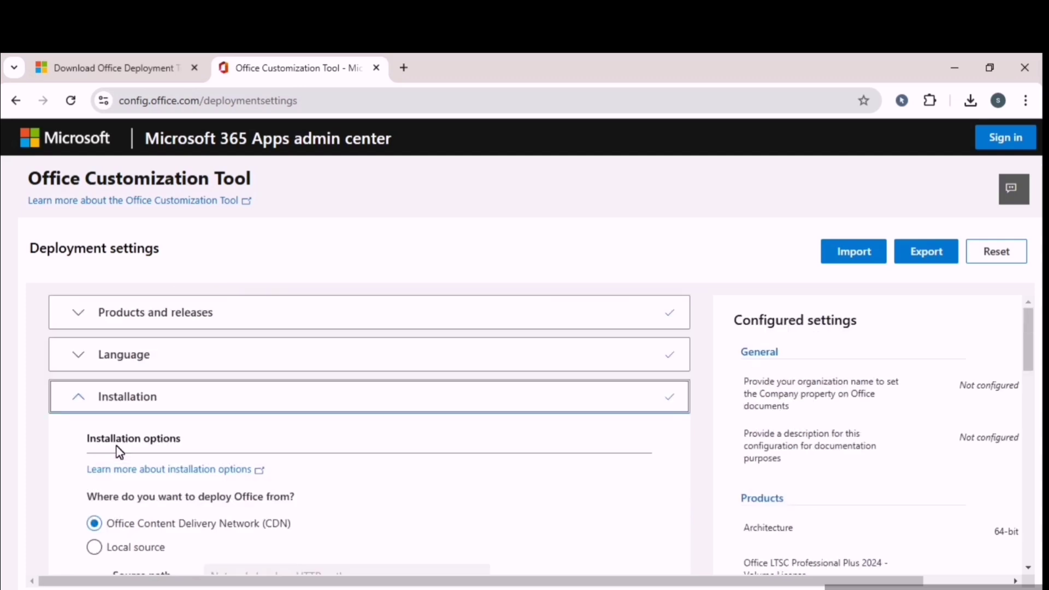
{"action": "left_click_drag", "start_coordinate": [1032, 367], "coordinate": [1032, 416]}
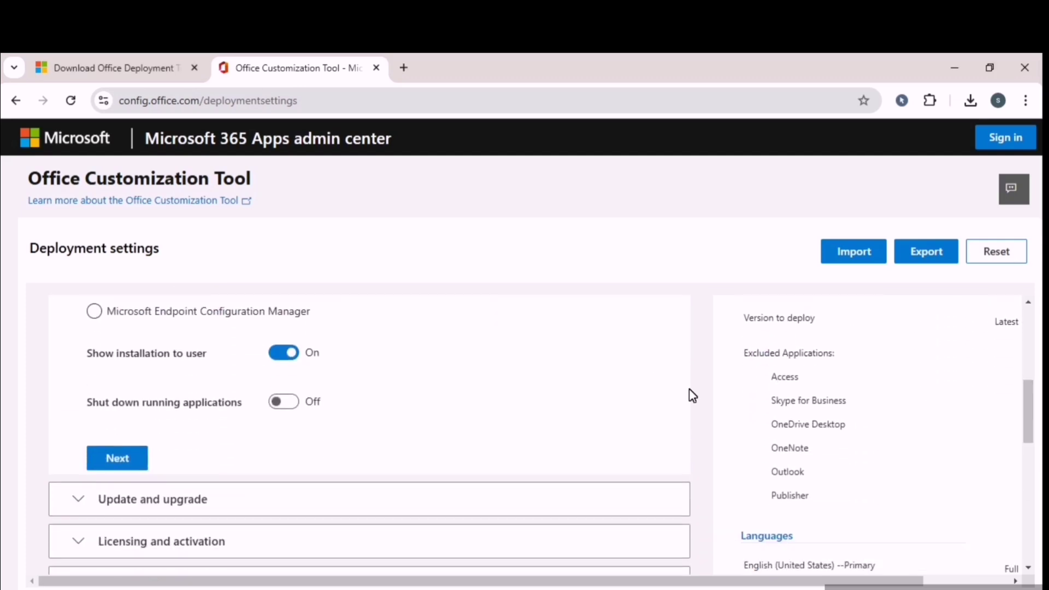
{"action": "left_click", "coordinate": [130, 460]}
{"action": "scroll", "coordinate": [152, 461], "scroll_direction": "down", "scroll_amount": 3}
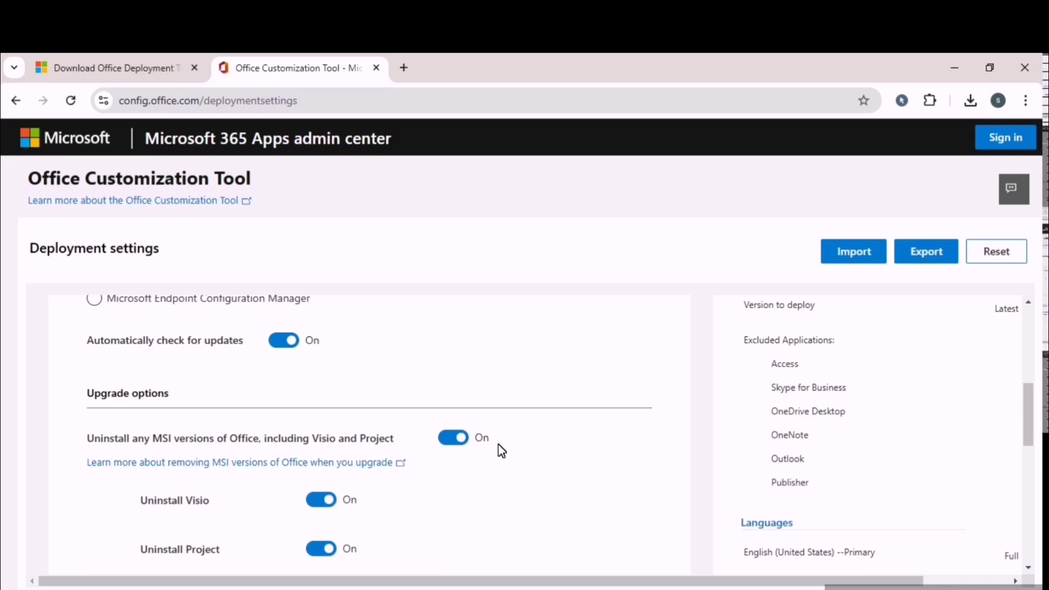
{"action": "left_click", "coordinate": [466, 443]}
{"action": "left_click_drag", "start_coordinate": [1033, 398], "coordinate": [1032, 469]}
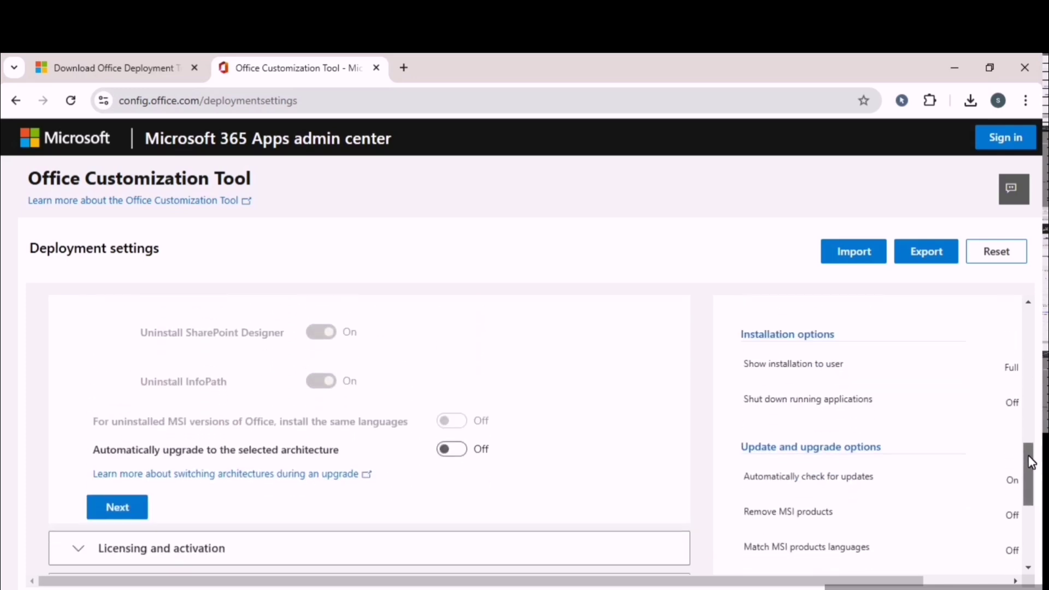
Step: Keep KMS as the product key type for user-based licensing
{"action": "left_click", "coordinate": [123, 507]}
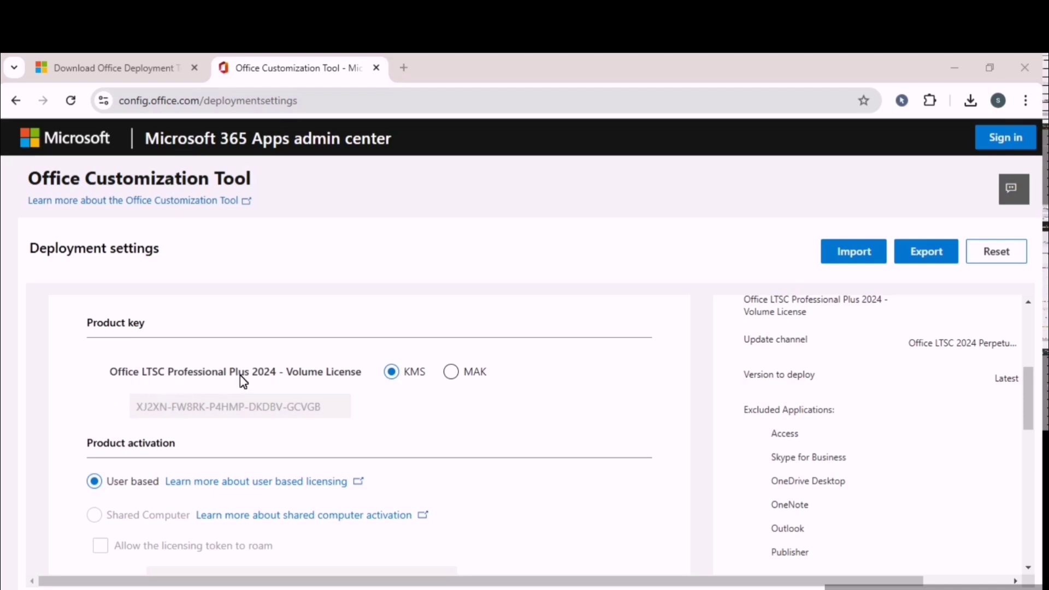
{"action": "left_click_drag", "start_coordinate": [141, 410], "coordinate": [318, 414]}
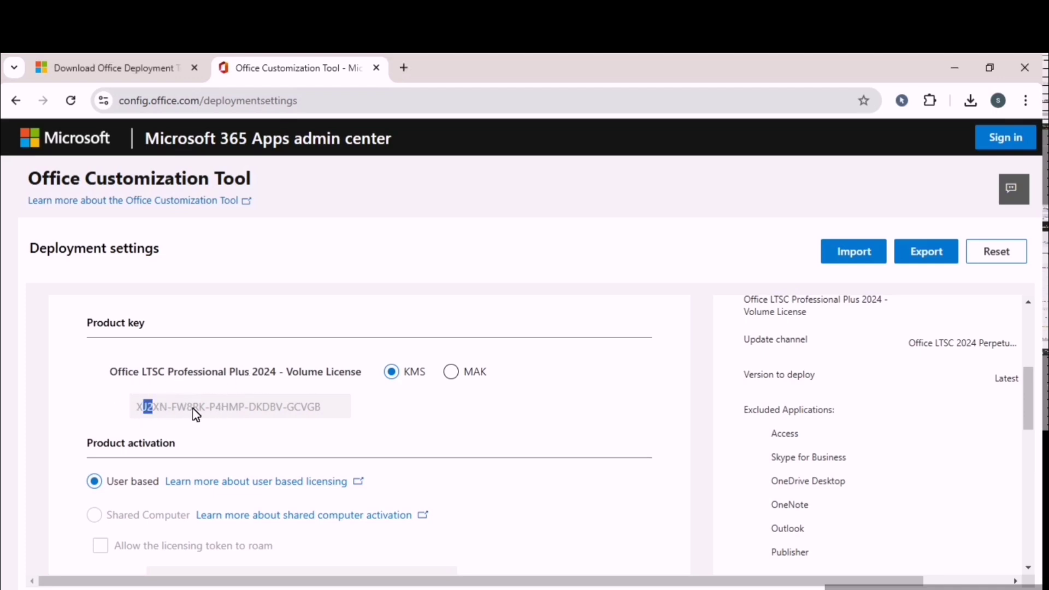
{"action": "left_click", "coordinate": [401, 377]}
{"action": "left_click_drag", "start_coordinate": [1031, 394], "coordinate": [1037, 433]}
Step: Accept the General and Application preferences defaults, then start exporting the configuration
{"action": "left_click", "coordinate": [144, 473]}
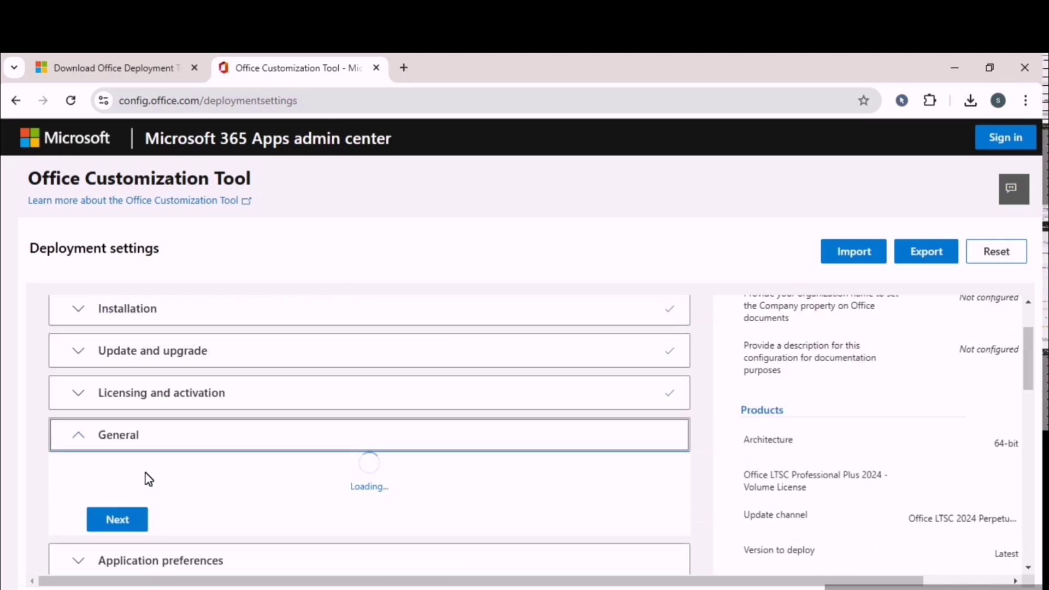
{"action": "mouse_move", "coordinate": [1038, 323]}
{"action": "left_mouse_down"}
{"action": "mouse_move", "coordinate": [1044, 419]}
{"action": "mouse_move", "coordinate": [1033, 481]}
{"action": "mouse_move", "coordinate": [1030, 435]}
{"action": "left_mouse_up"}
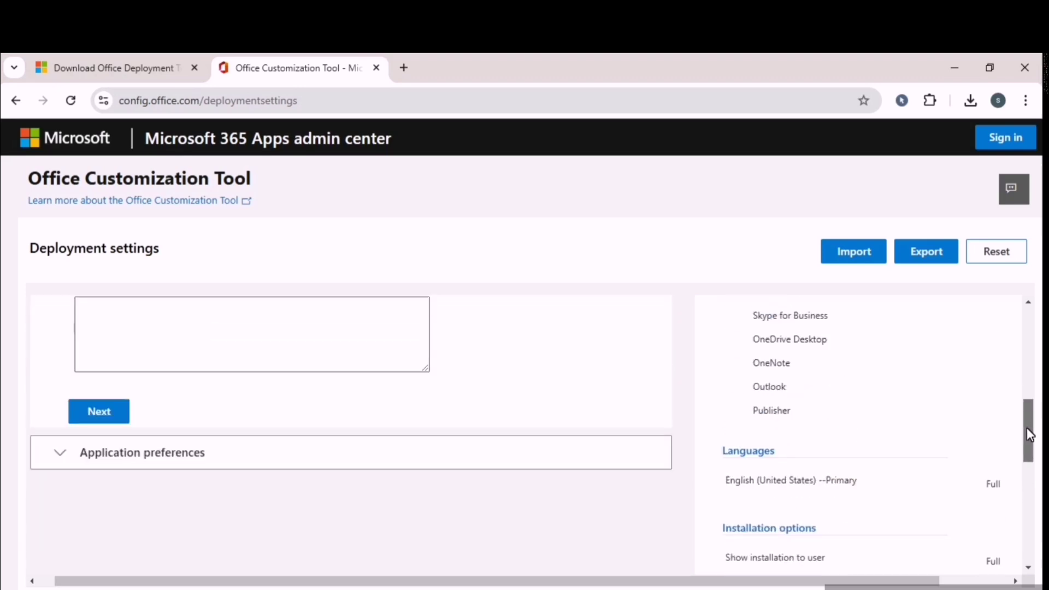
{"action": "left_click", "coordinate": [112, 435]}
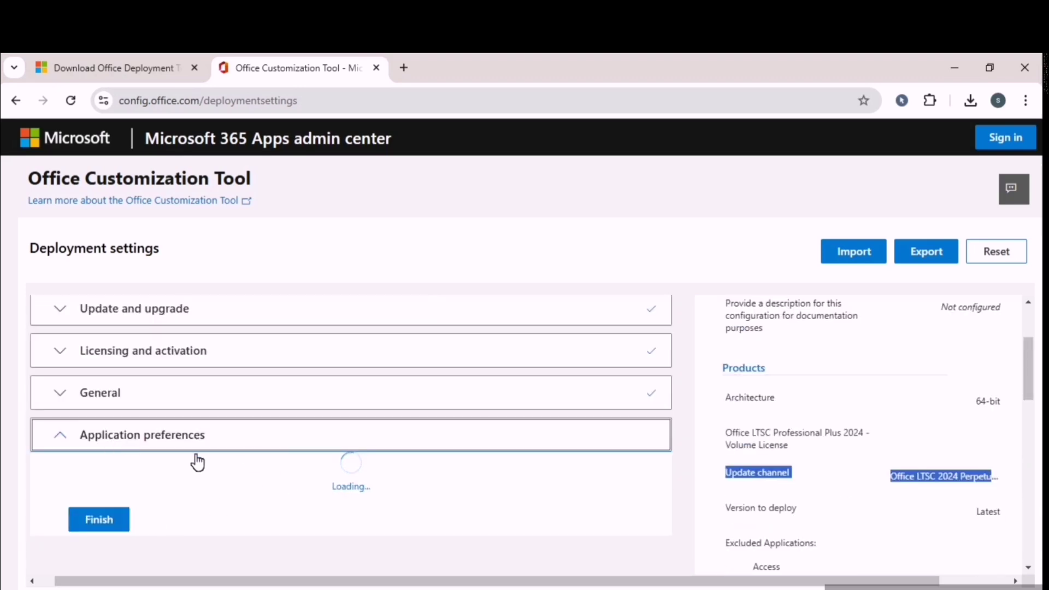
{"action": "left_click", "coordinate": [98, 525]}
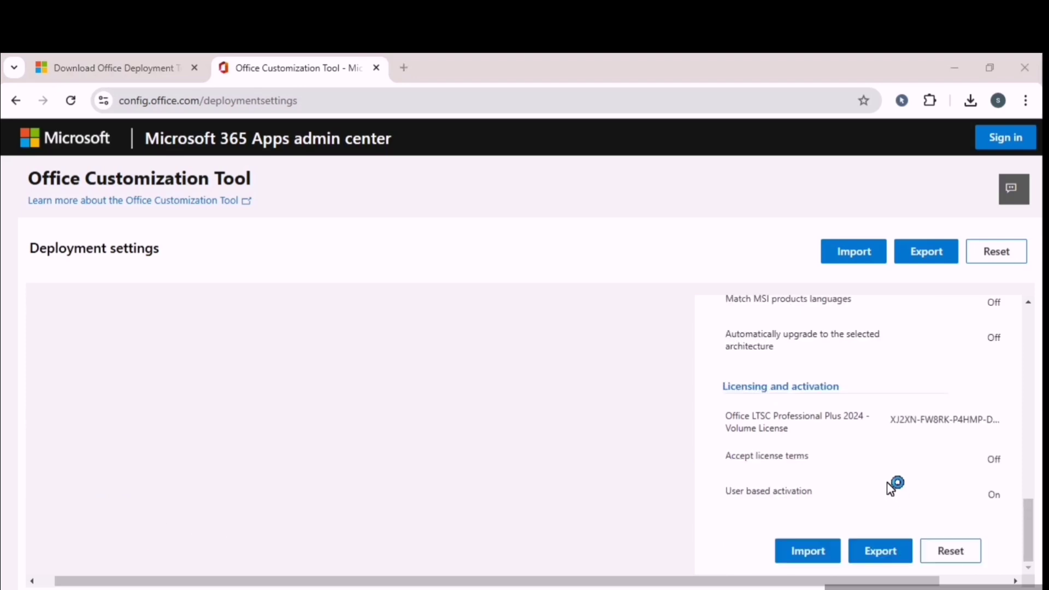
{"action": "left_click", "coordinate": [896, 557]}
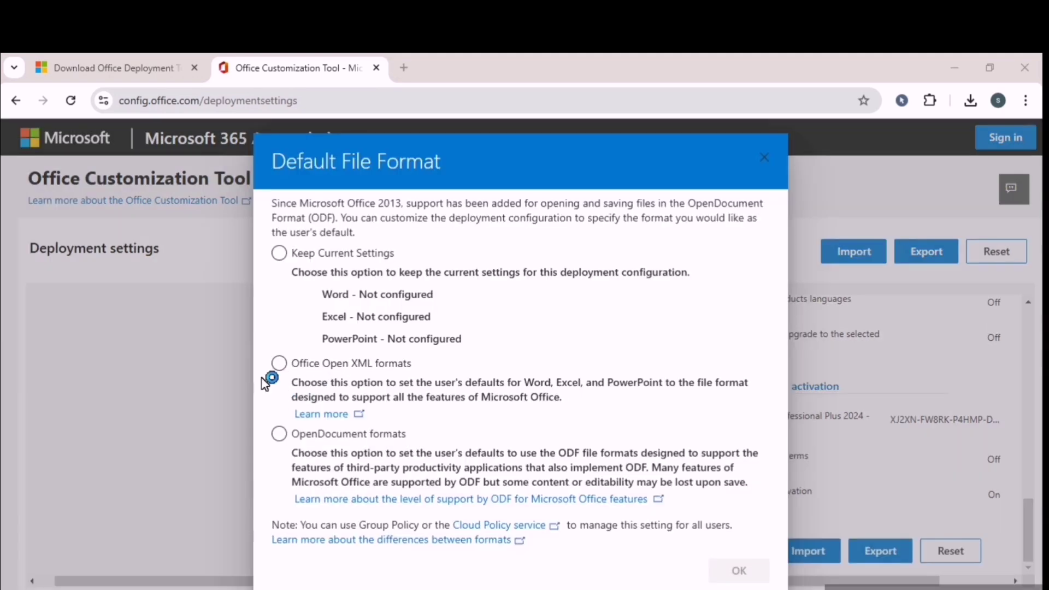
Step: Choose Office Open XML as default format, accept the license terms, and export as Configuration
{"action": "left_click", "coordinate": [307, 364]}
{"action": "left_click", "coordinate": [292, 370]}
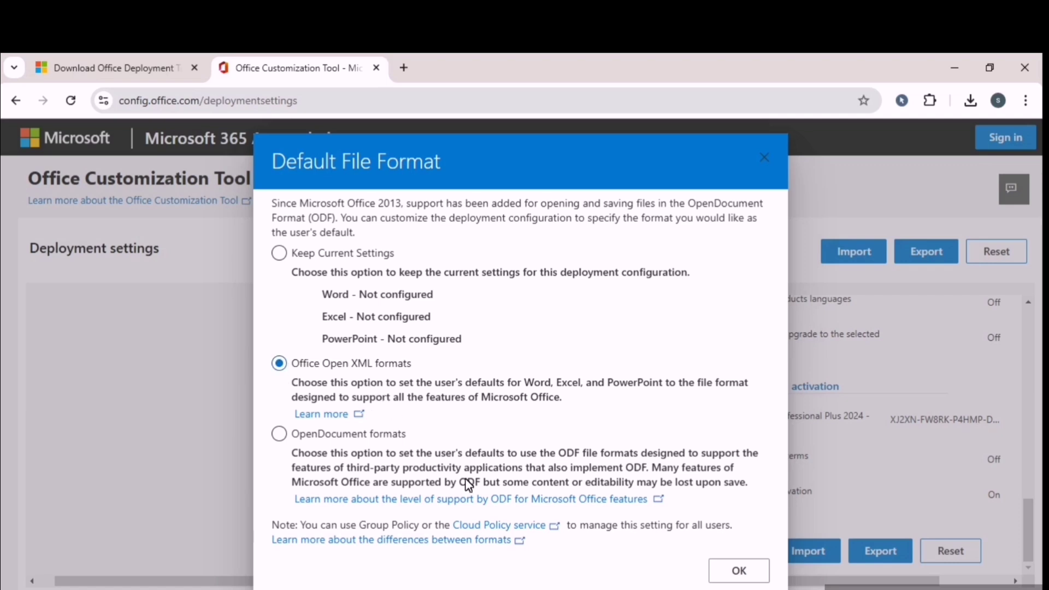
{"action": "left_click", "coordinate": [743, 576]}
{"action": "left_click", "coordinate": [881, 552]}
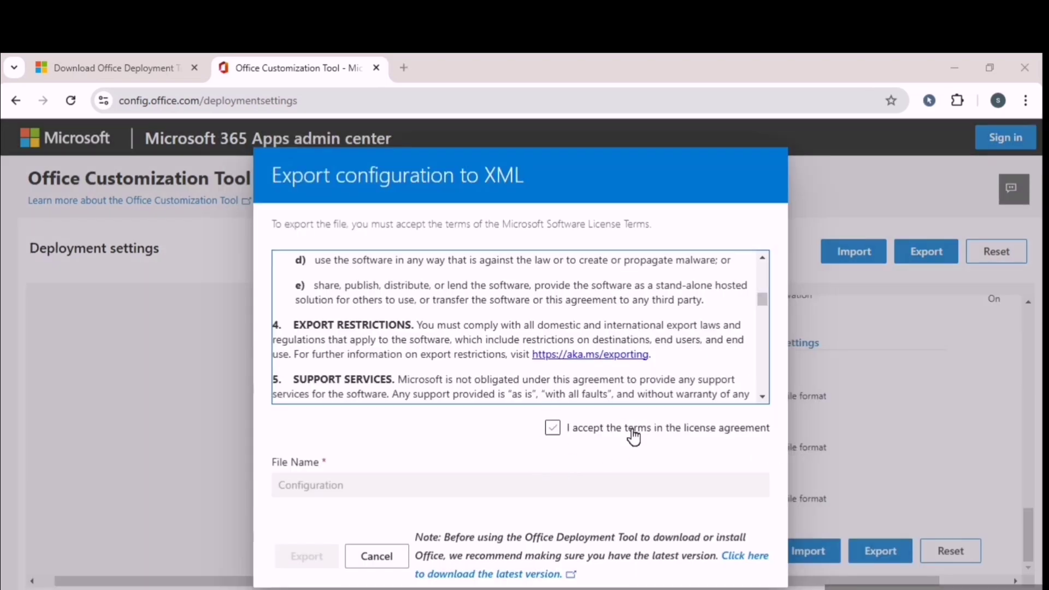
{"action": "left_click", "coordinate": [560, 429]}
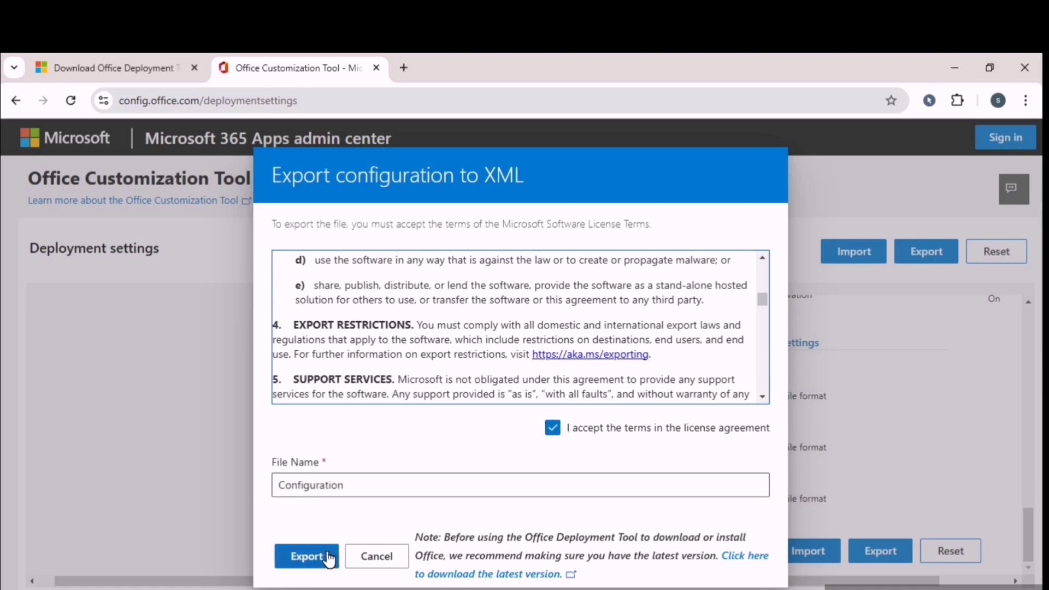
{"action": "left_click", "coordinate": [329, 557]}
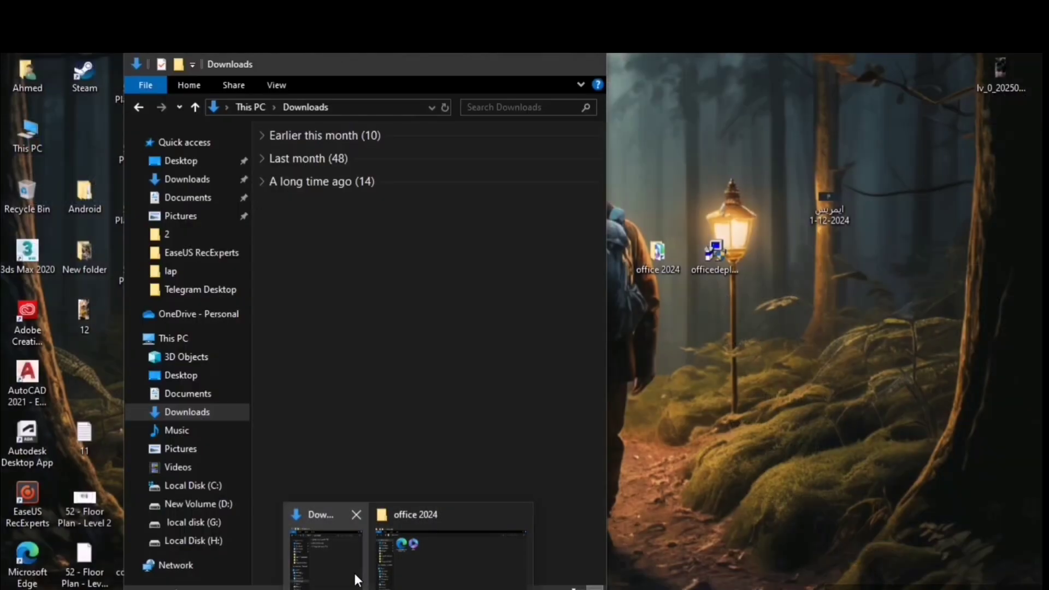
Step: Open the exported Configuration file from the maximized Downloads folder
{"action": "left_click", "coordinate": [361, 576]}
{"action": "left_click", "coordinate": [552, 64]}
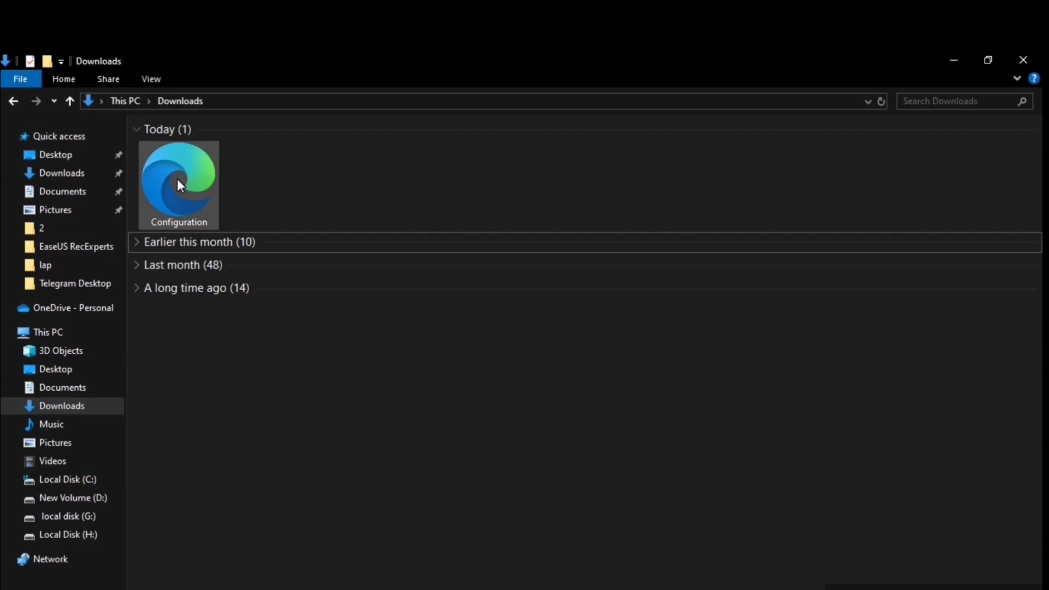
{"action": "double_click", "coordinate": [205, 183]}
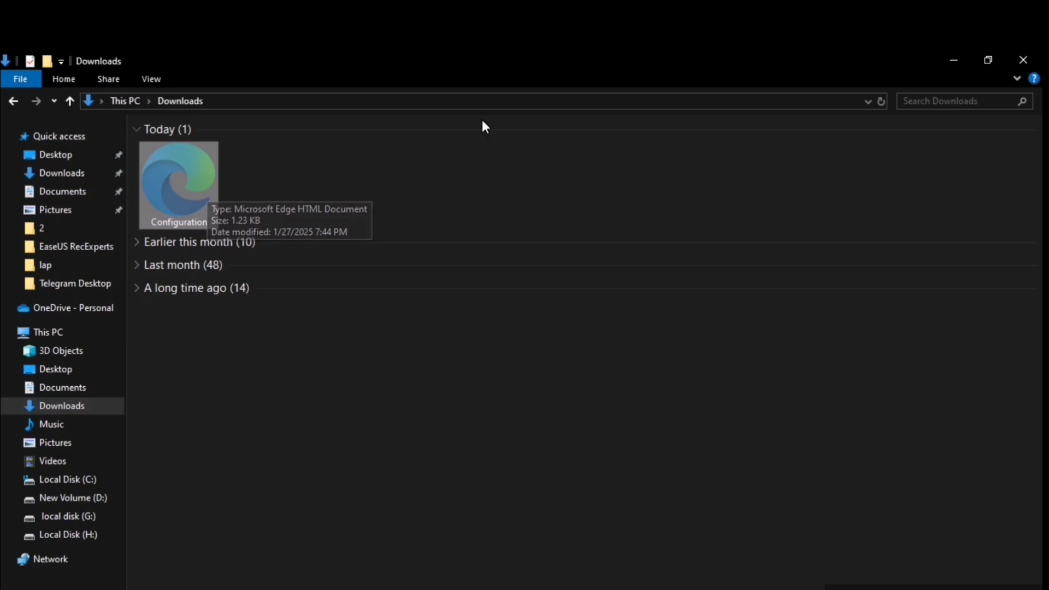
{"action": "left_click", "coordinate": [954, 60]}
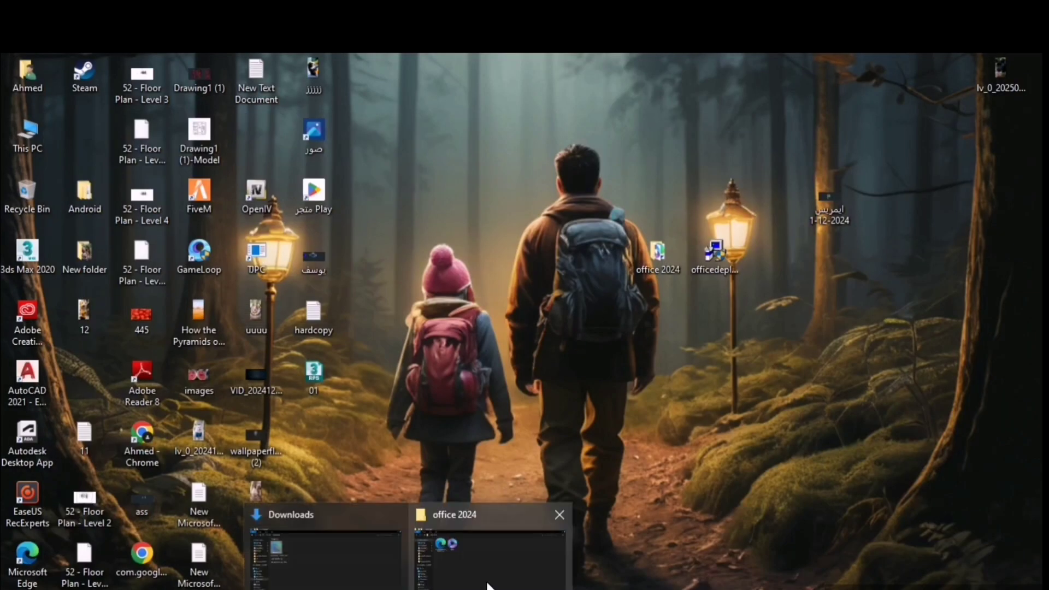
Step: Paste Configuration into office 2024 and permanently delete the old configuration-Office365-x64 file
{"action": "left_click", "coordinate": [490, 549]}
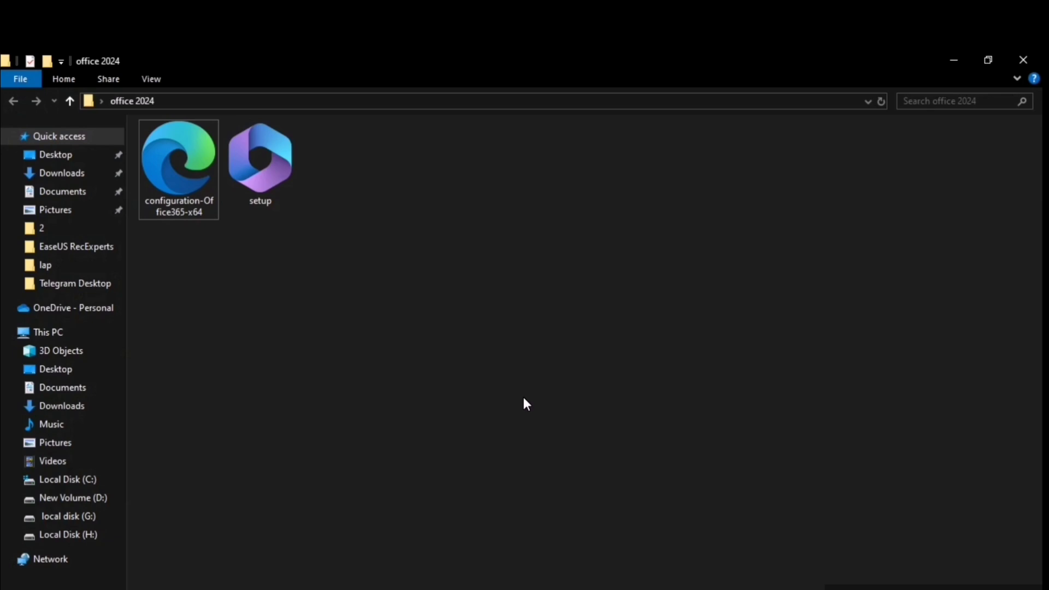
{"action": "key", "text": "ctrl+v"}
{"action": "left_click", "coordinate": [201, 184]}
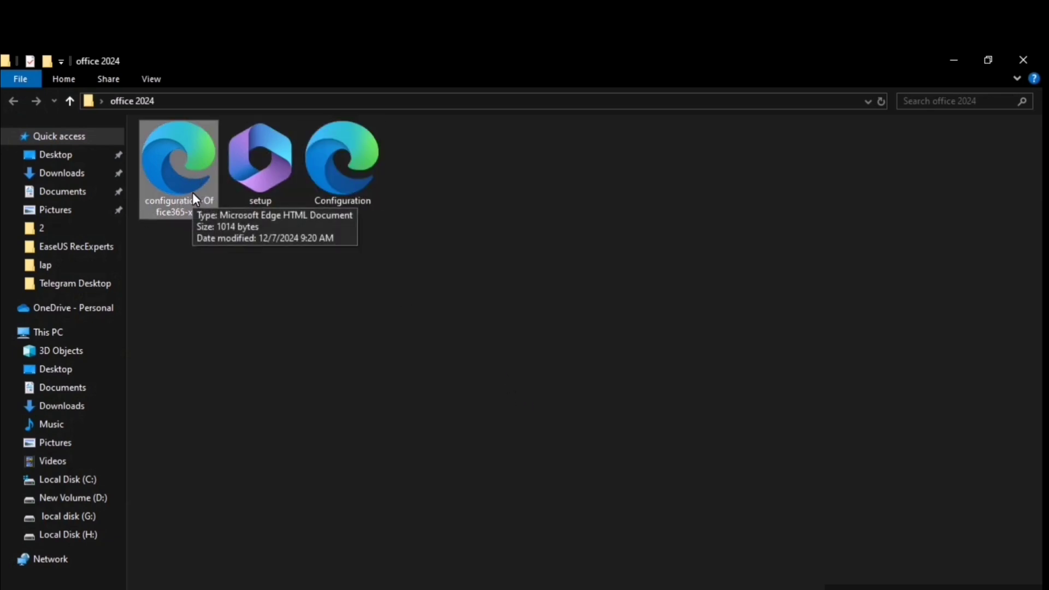
{"action": "key", "text": "shift+Delete"}
{"action": "left_click", "coordinate": [581, 400]}
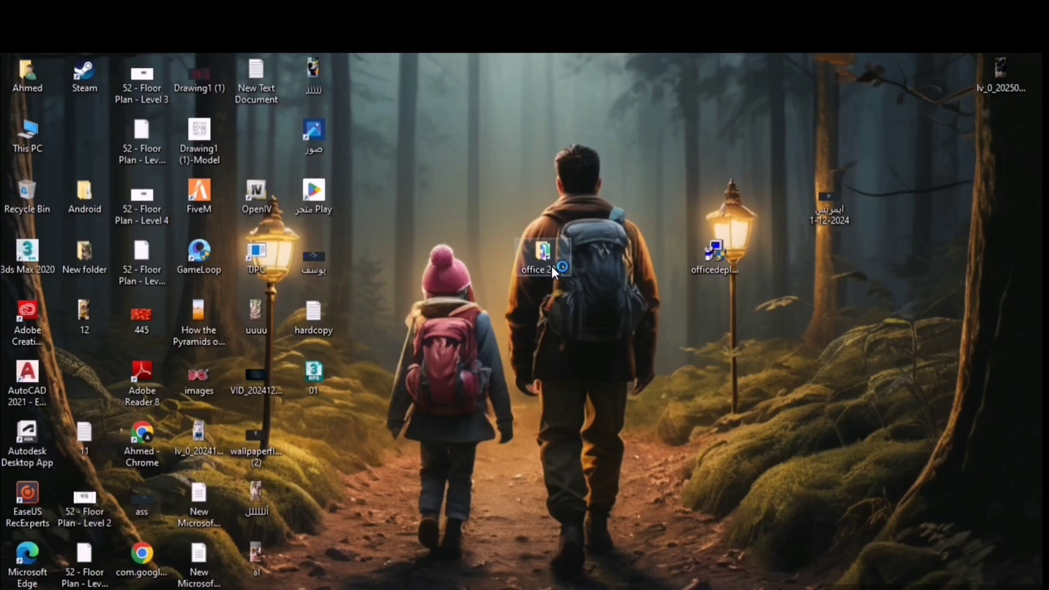
Step: Navigate through This PC to Local Disk (C:) and open the office 2024 folder
{"action": "double_click", "coordinate": [51, 146]}
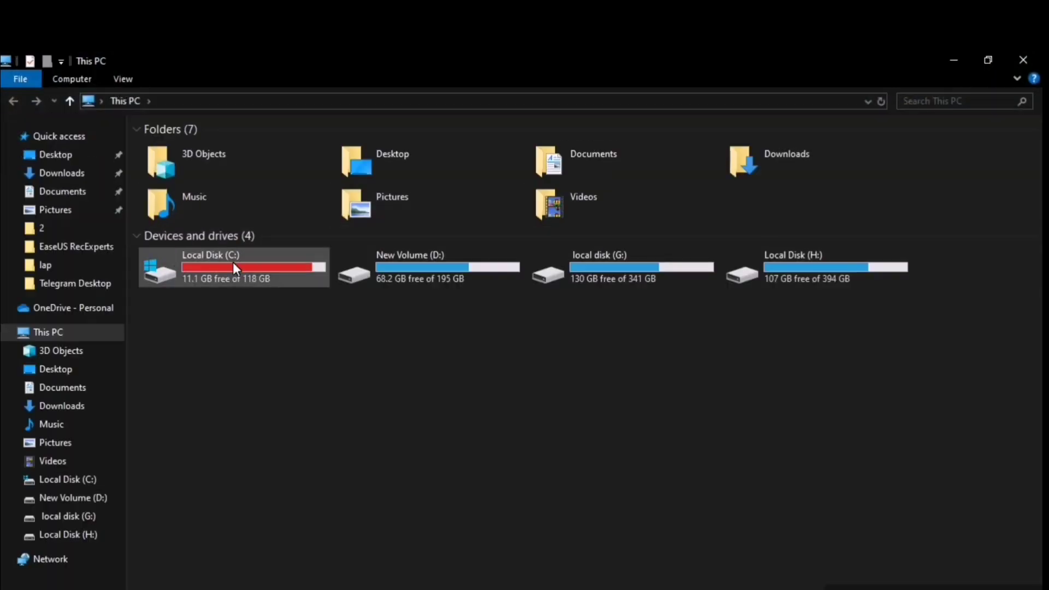
{"action": "double_click", "coordinate": [242, 265]}
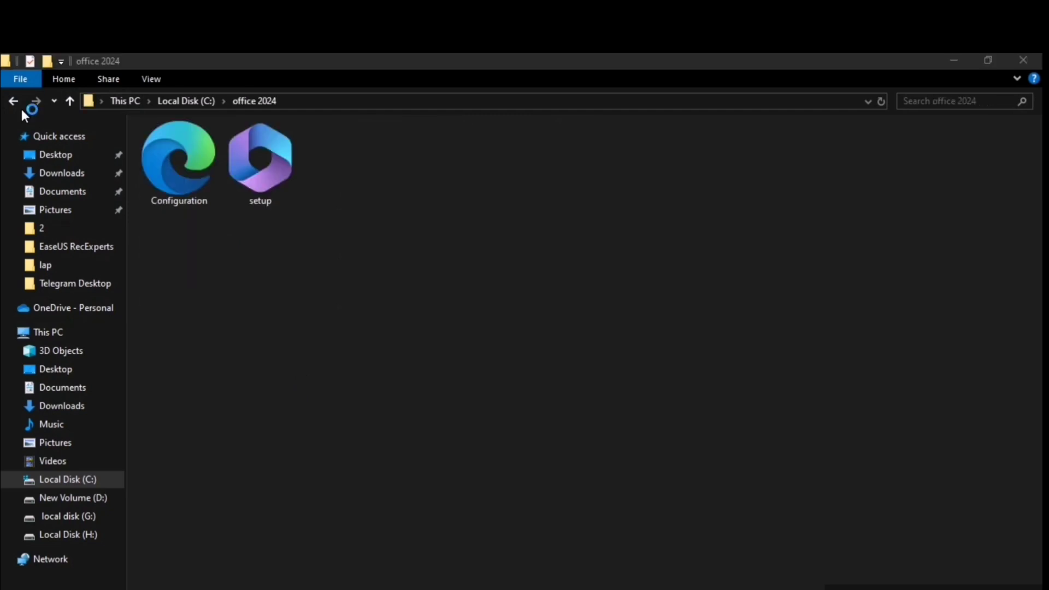
{"action": "left_click", "coordinate": [17, 104]}
{"action": "double_click", "coordinate": [240, 215]}
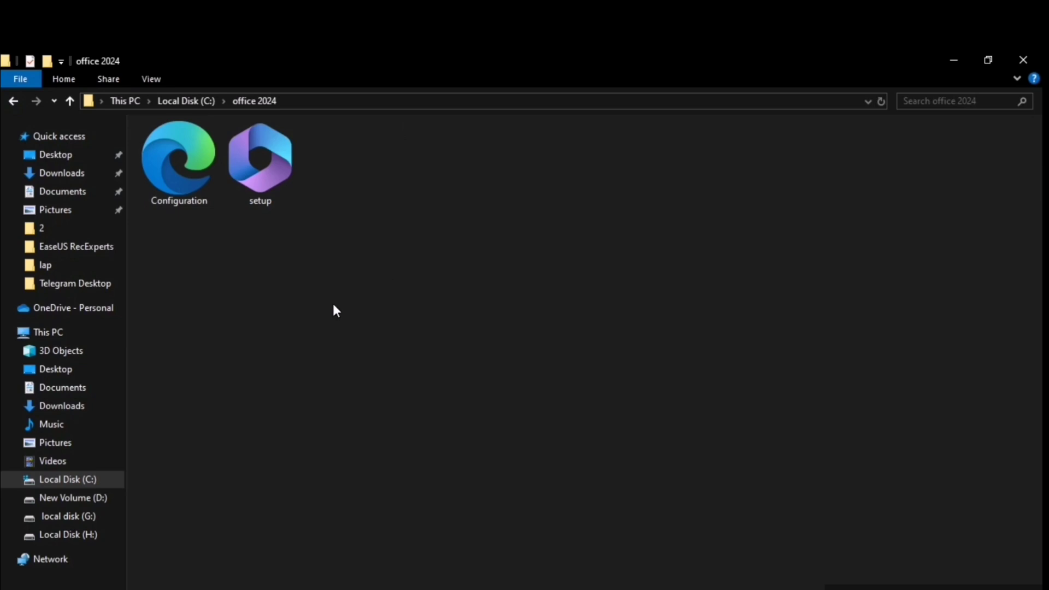
Step: Launch Command Prompt as administrator from a cmd search
{"action": "key", "text": "super+s"}
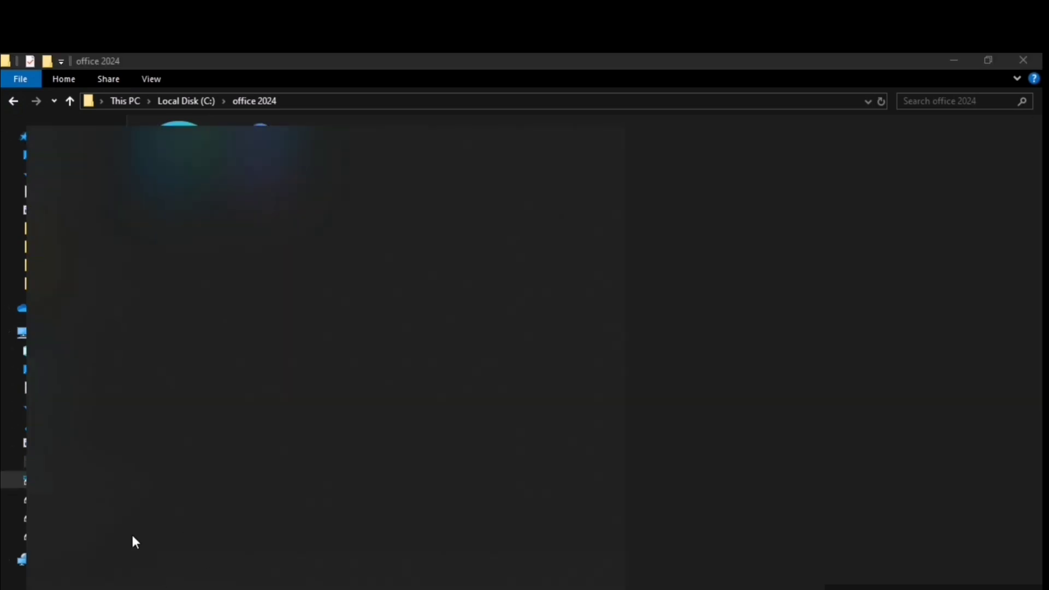
{"action": "type", "text": "cmd"}
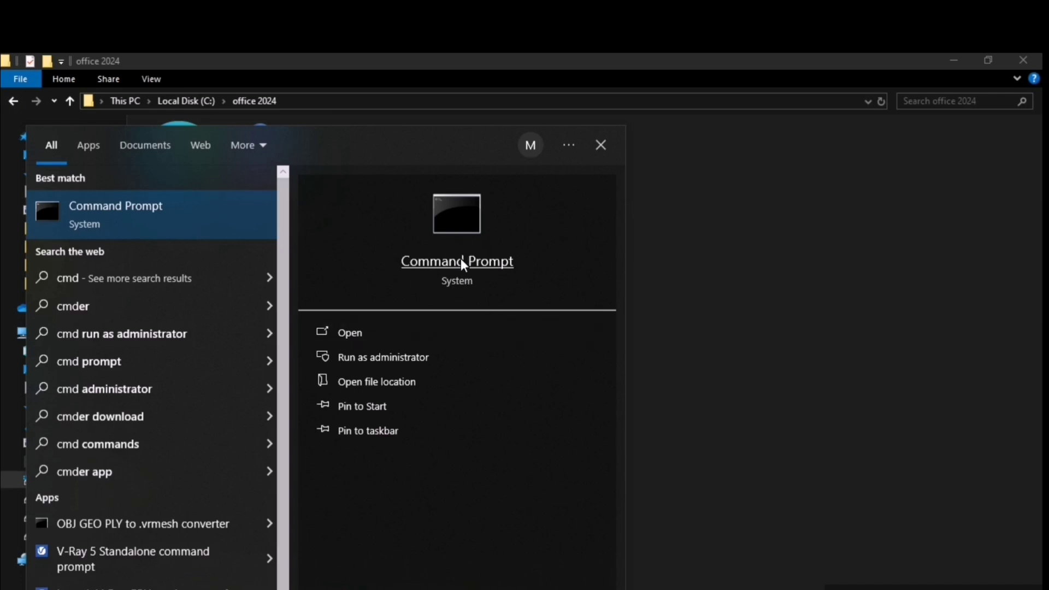
{"action": "right_click", "coordinate": [461, 259]}
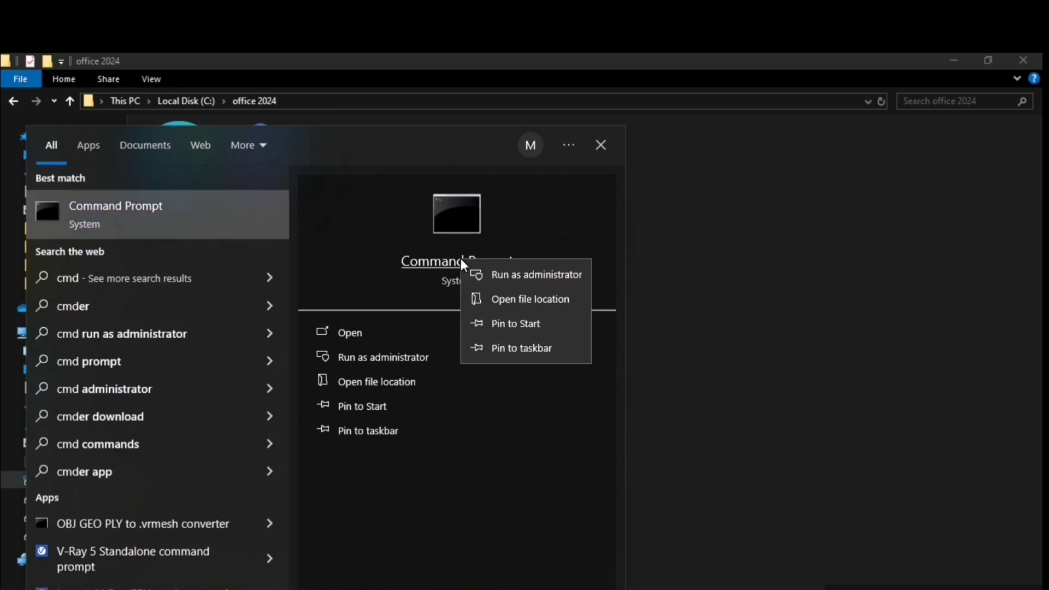
{"action": "left_click", "coordinate": [516, 276]}
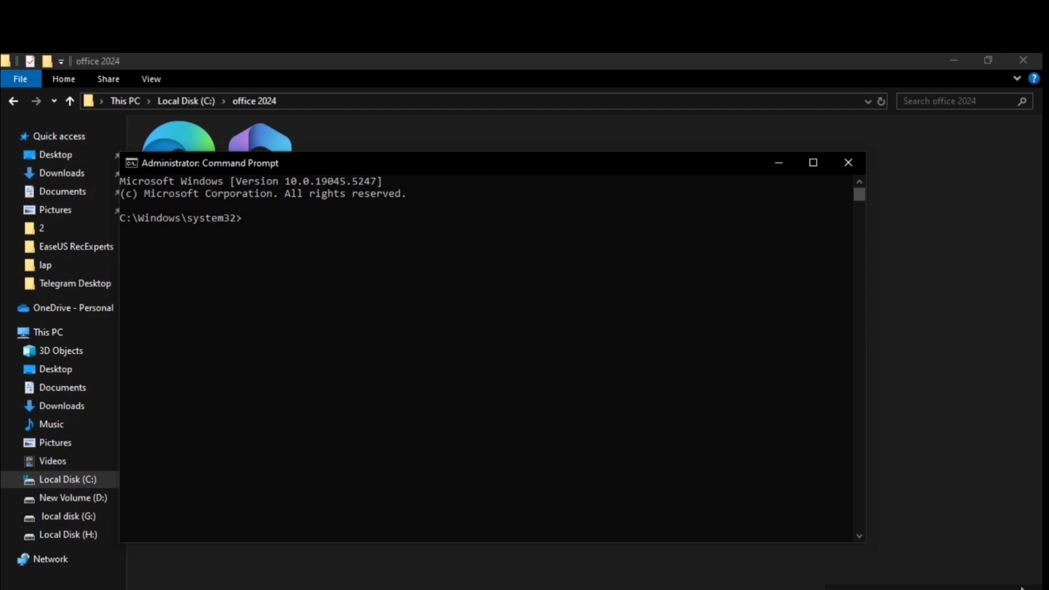
Step: Place the command window beside office 2024 and select the folder's full path
{"action": "left_click", "coordinate": [246, 227]}
{"action": "left_click_drag", "start_coordinate": [703, 160], "coordinate": [678, 231]}
{"action": "left_click", "coordinate": [486, 192]}
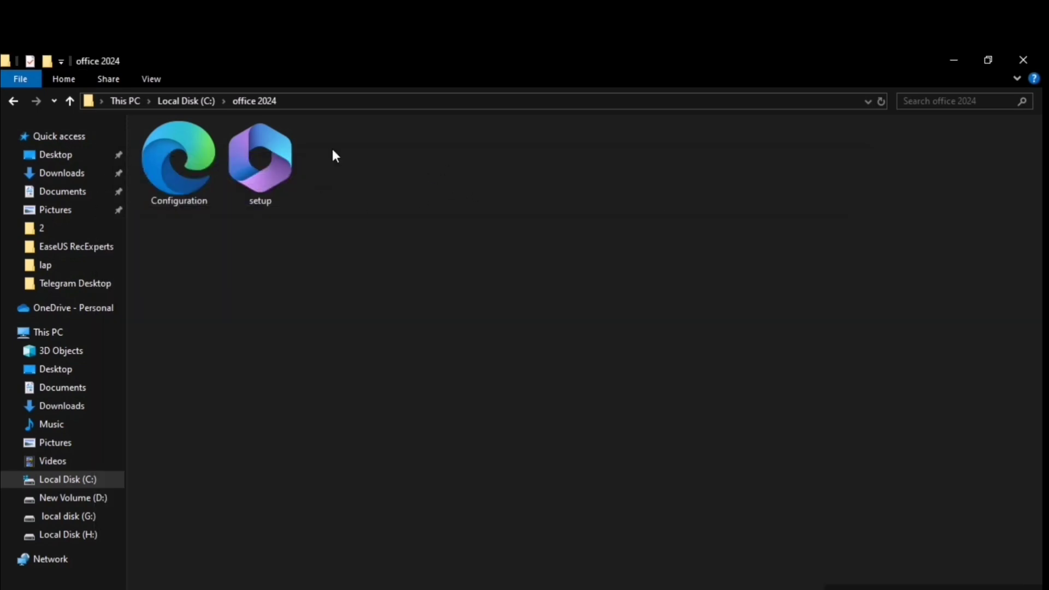
{"action": "left_click", "coordinate": [310, 104]}
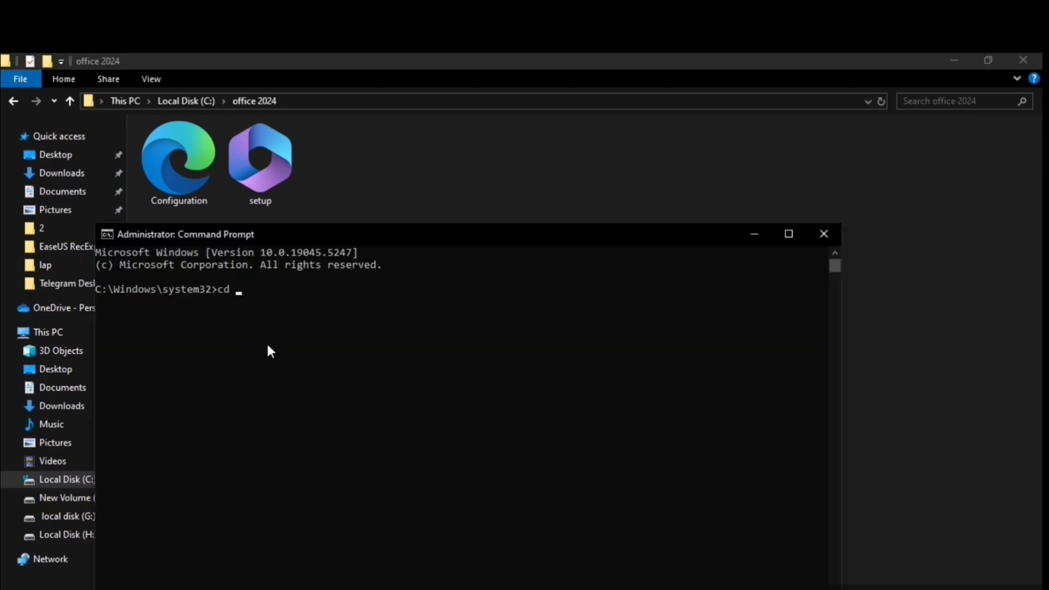
Step: Change to C:\office 2024, run setup /configure configuration.xml, and close the 'You're all set!' message
{"action": "type", "text": "C:\\office 2024"}
{"action": "key", "text": "Return"}
{"action": "type", "text": "setup /confi"}
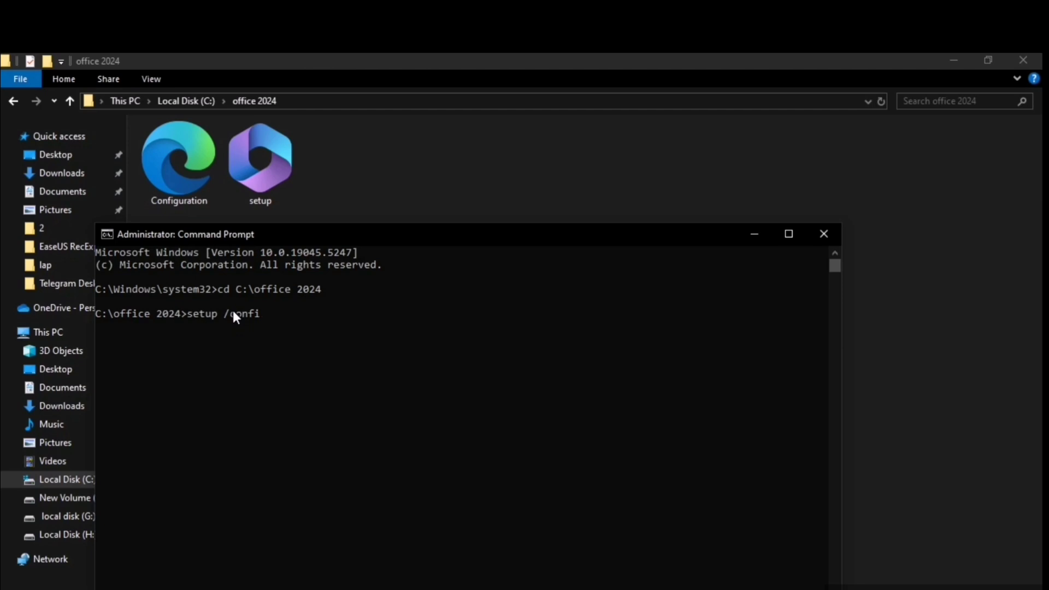
{"action": "type", "text": "gure"}
{"action": "type", "text": " confi"}
{"action": "type", "text": "guration"}
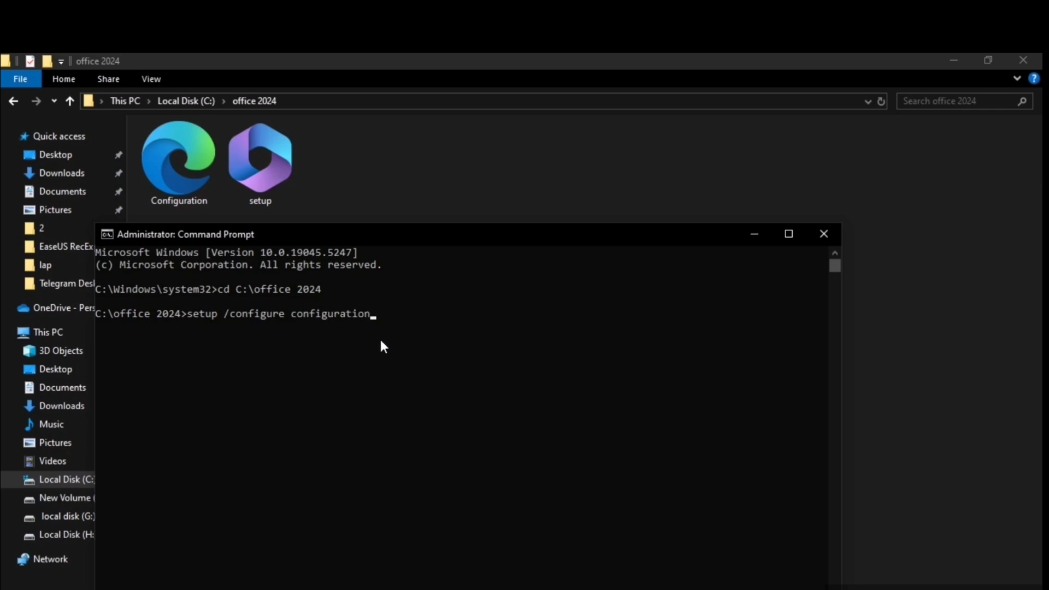
{"action": "left_click", "coordinate": [948, 560]}
{"action": "left_click", "coordinate": [375, 317]}
{"action": "type", "text": "l"}
{"action": "key", "text": "Return"}
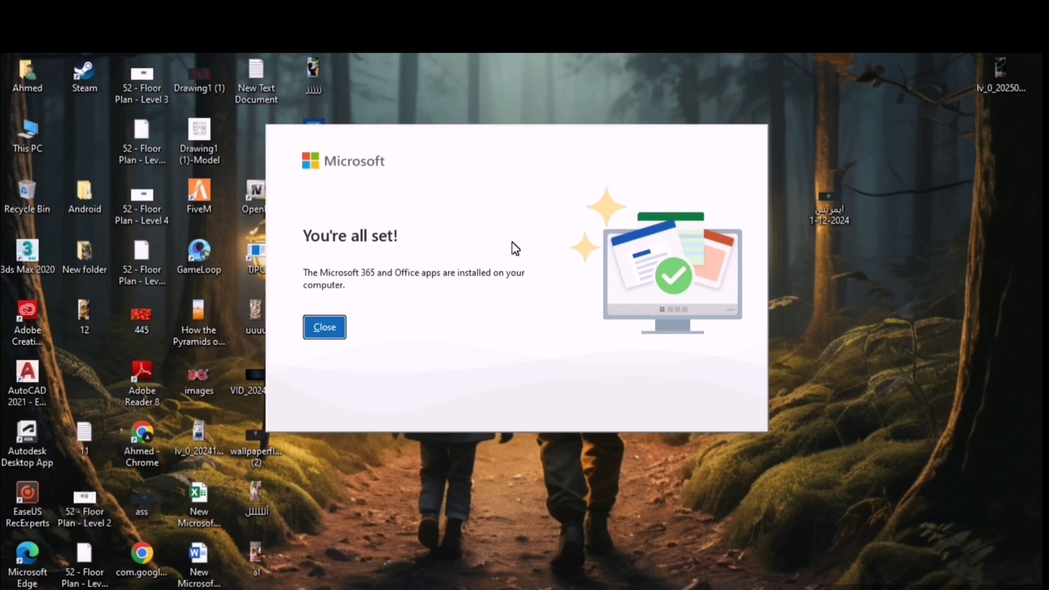
{"action": "left_click", "coordinate": [334, 331]}
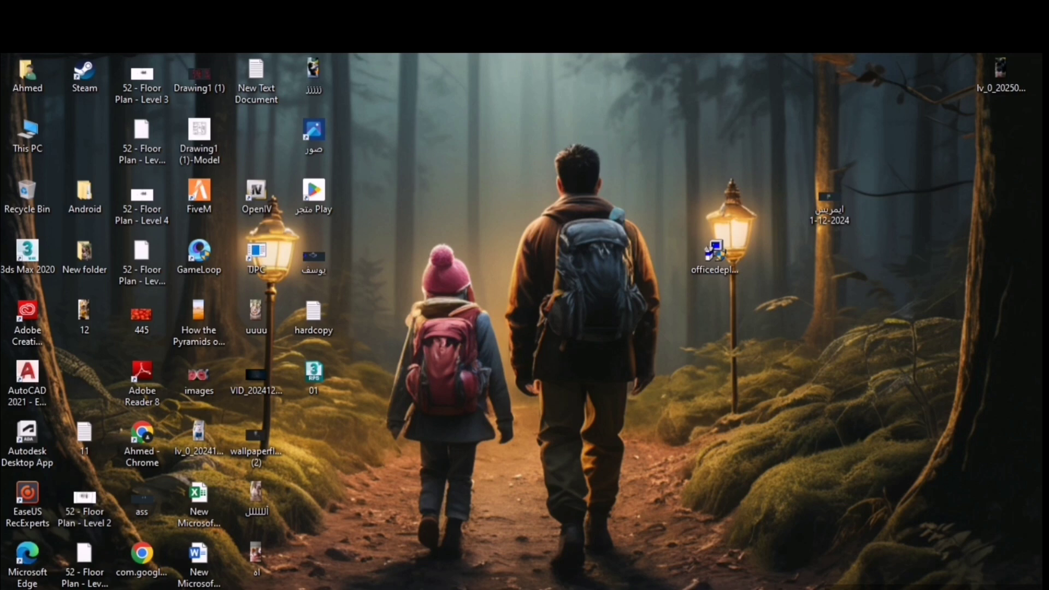
Step: Launch Word from Start and create a blank document
{"action": "key", "text": "super"}
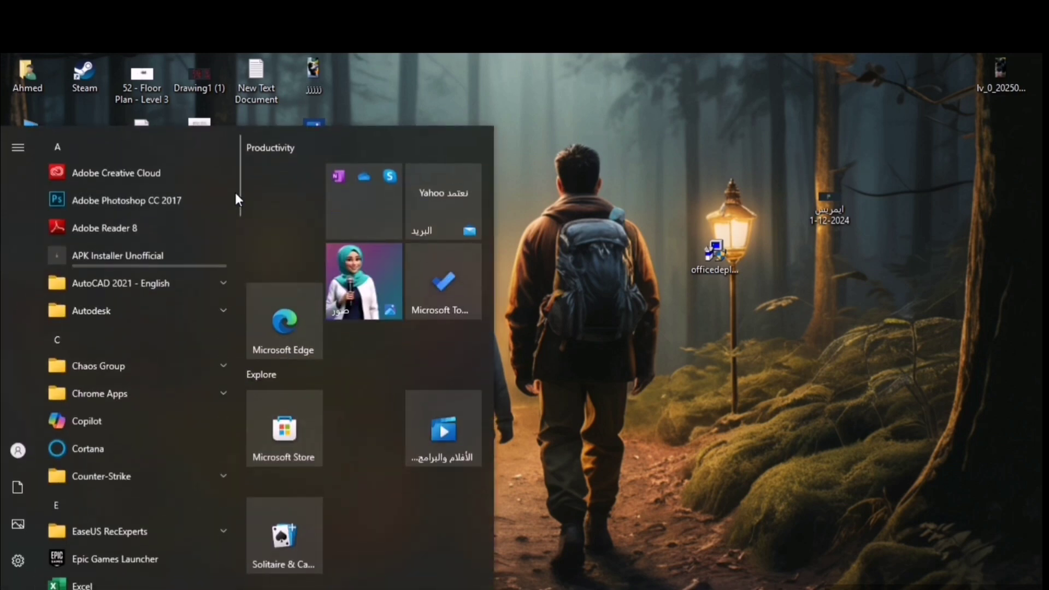
{"action": "left_click_drag", "start_coordinate": [240, 202], "coordinate": [247, 494]}
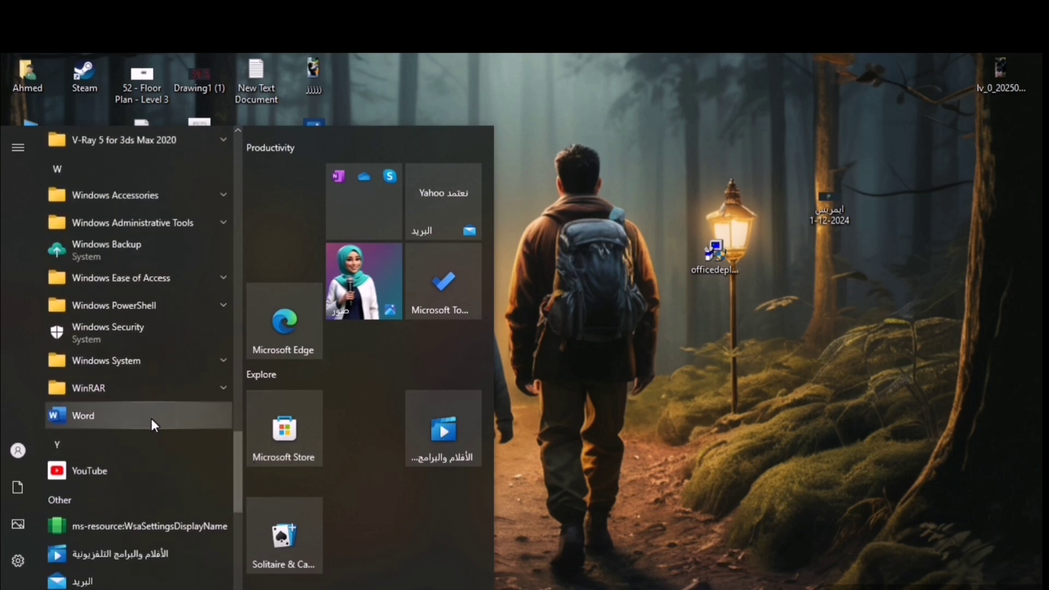
{"action": "left_click", "coordinate": [155, 420]}
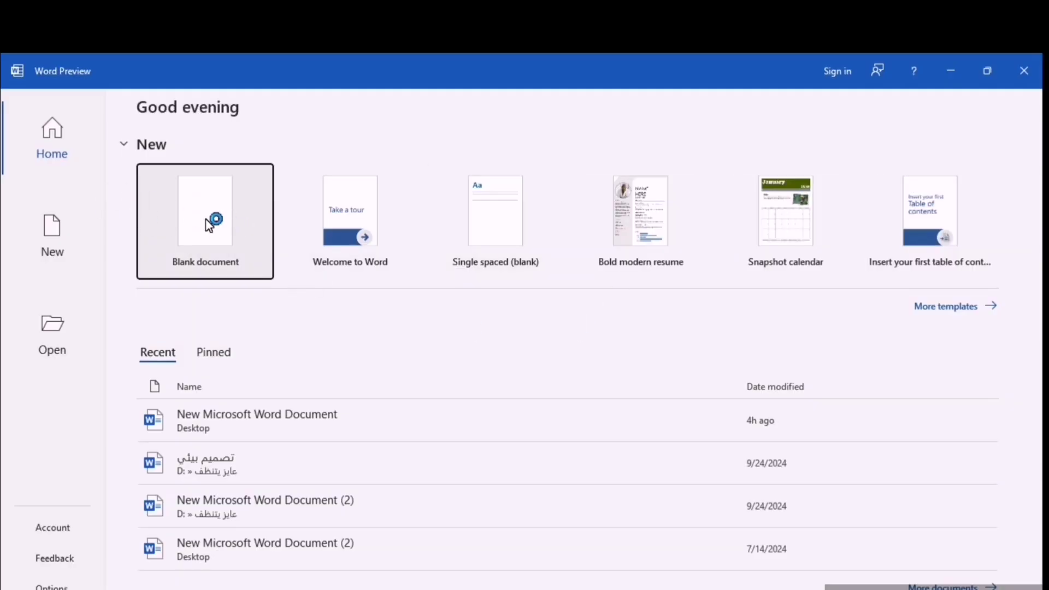
{"action": "left_click", "coordinate": [213, 219]}
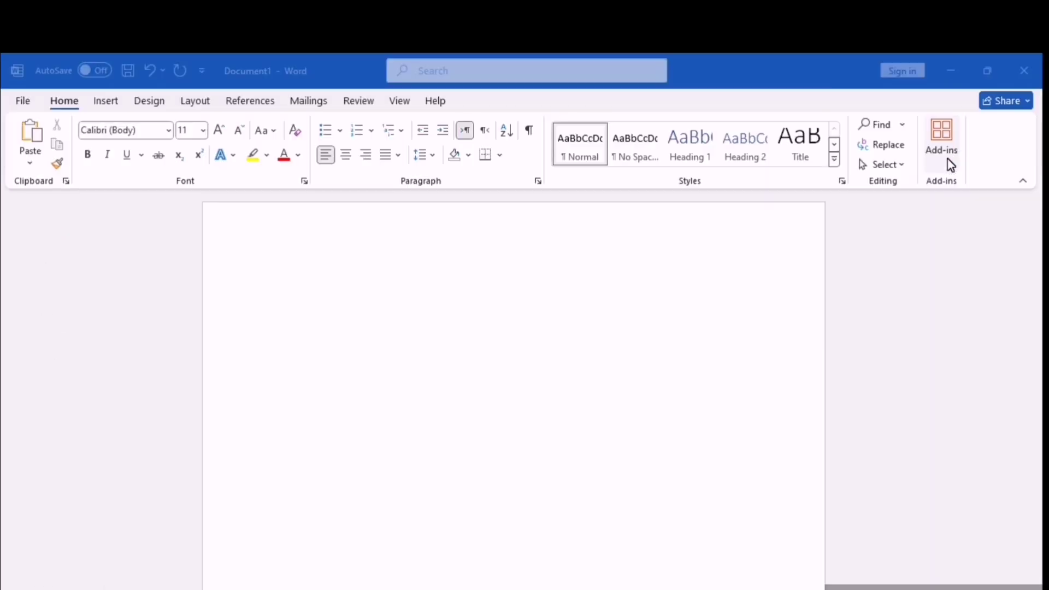
Step: Open File > More > Account to view Office LTSC Professional Plus 2024 activation
{"action": "left_click", "coordinate": [950, 162]}
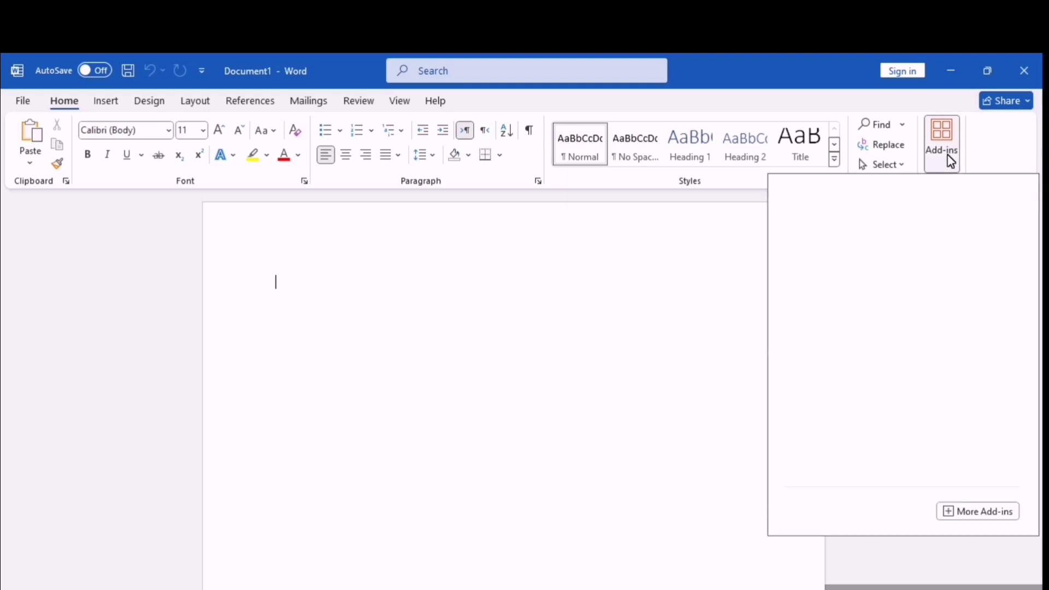
{"action": "left_click", "coordinate": [950, 163]}
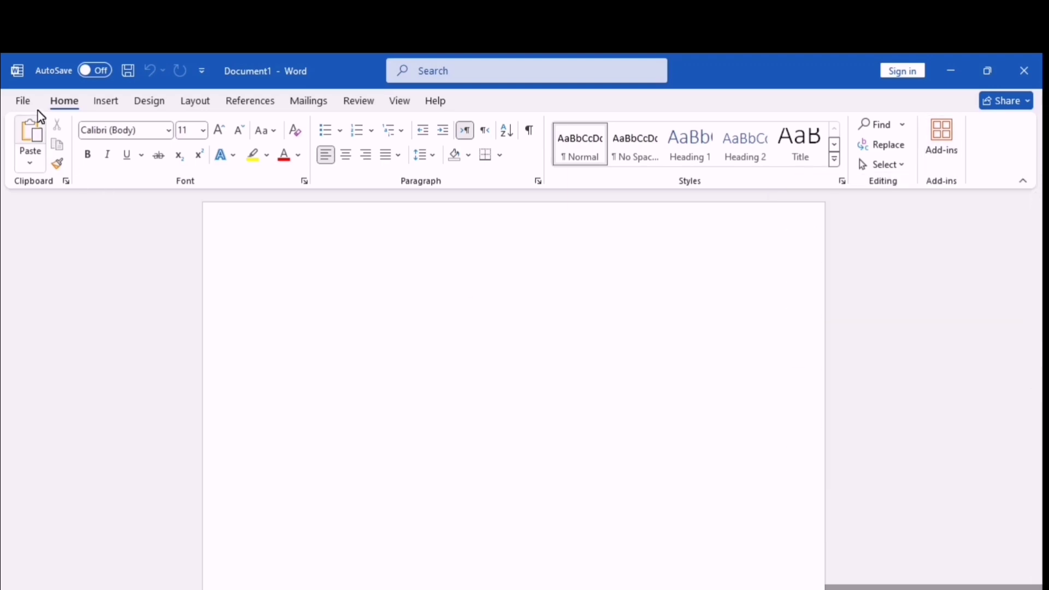
{"action": "left_click", "coordinate": [23, 101]}
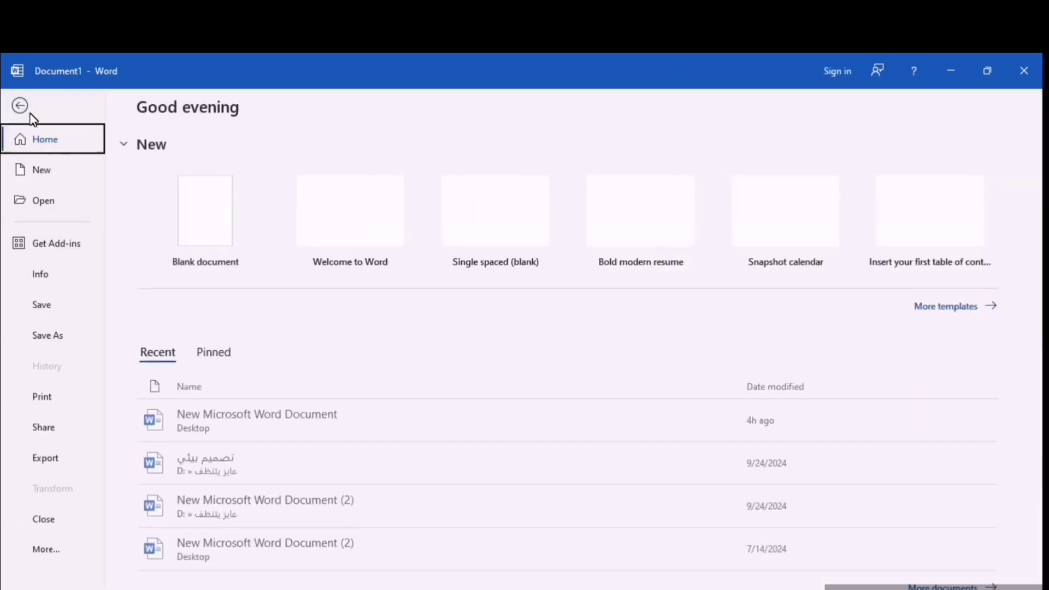
{"action": "left_click", "coordinate": [54, 551]}
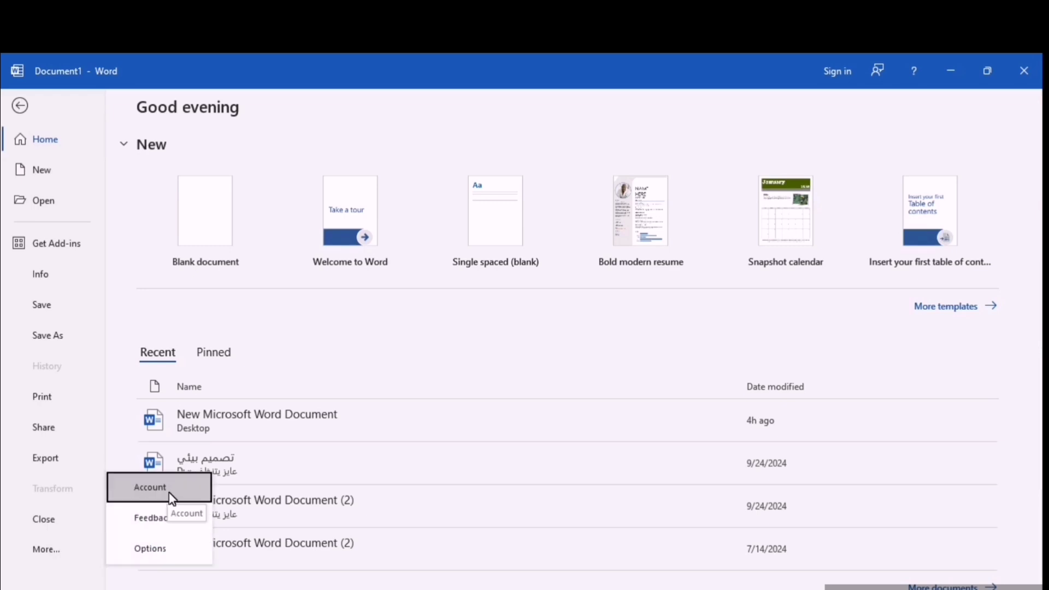
{"action": "left_click", "coordinate": [150, 486]}
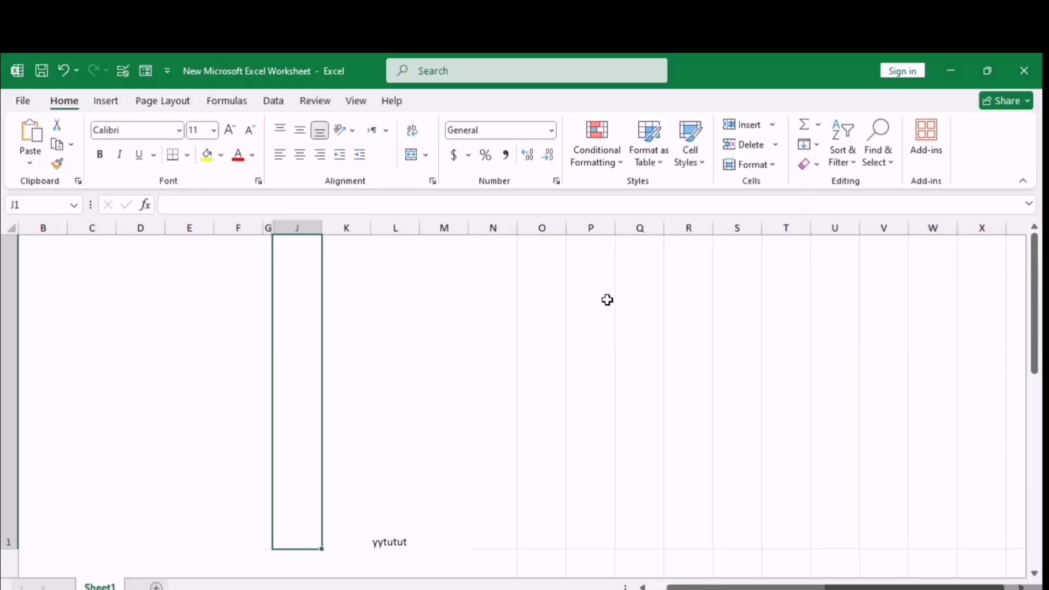
{"action": "left_click", "coordinate": [523, 339]}
{"action": "type", "text": "uyuy"}
{"action": "double_click", "coordinate": [641, 302]}
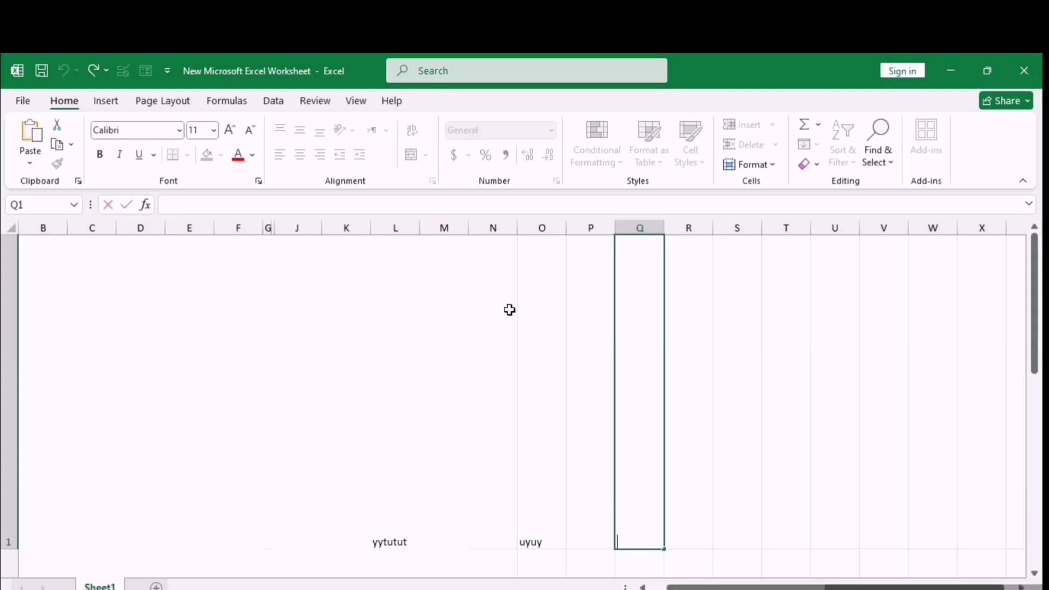
{"action": "left_click", "coordinate": [492, 312]}
{"action": "left_click", "coordinate": [20, 101]}
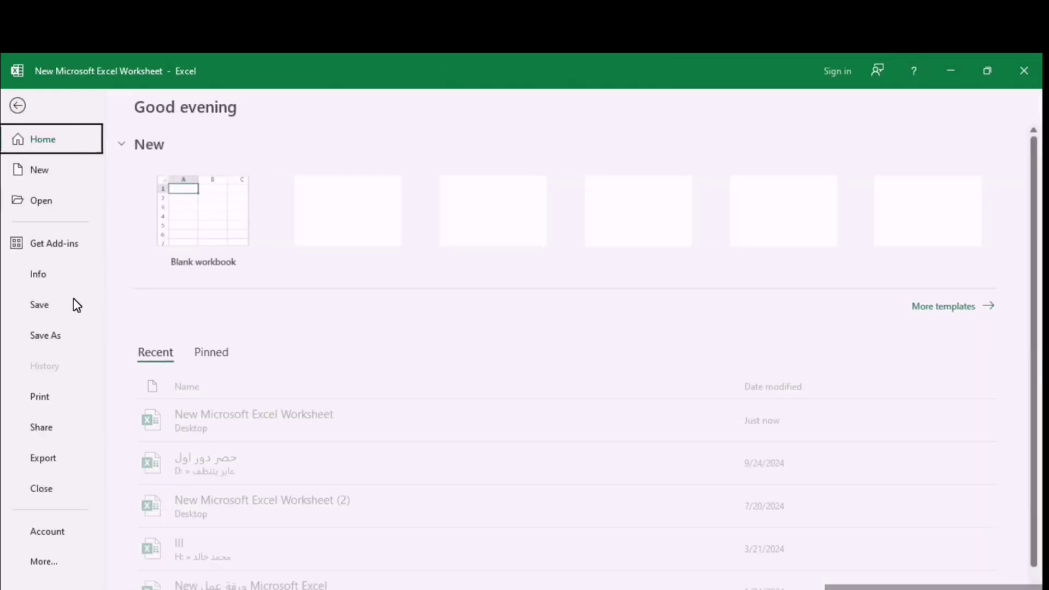
{"action": "left_click", "coordinate": [64, 533]}
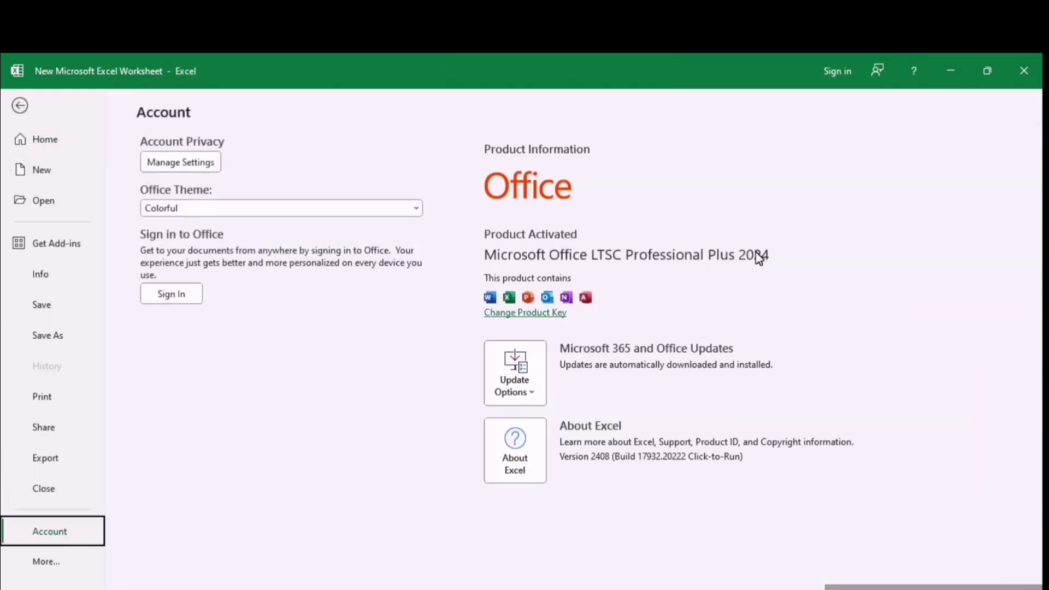
{"action": "left_click", "coordinate": [21, 107]}
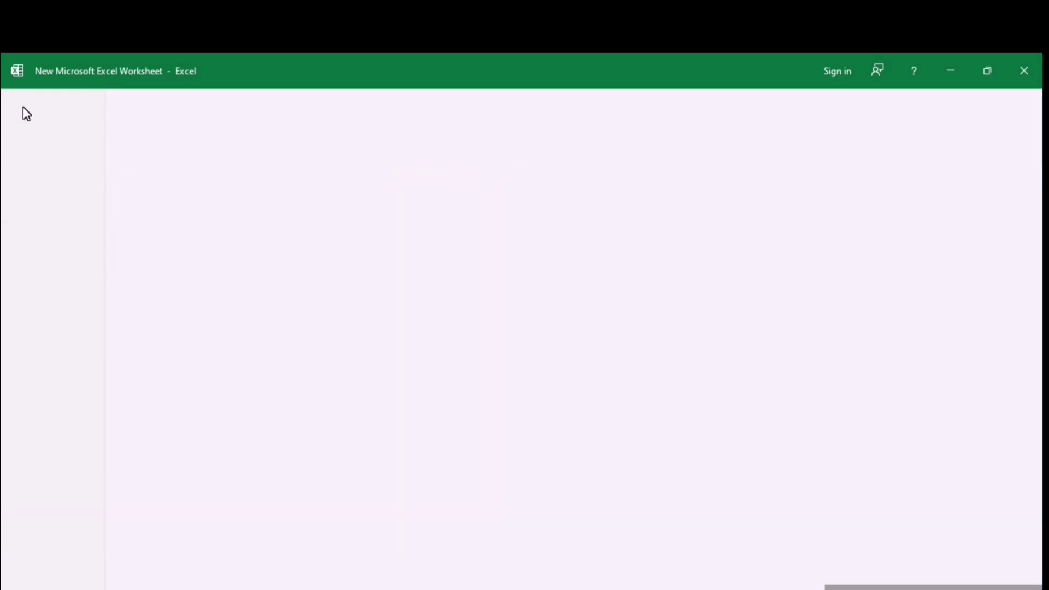